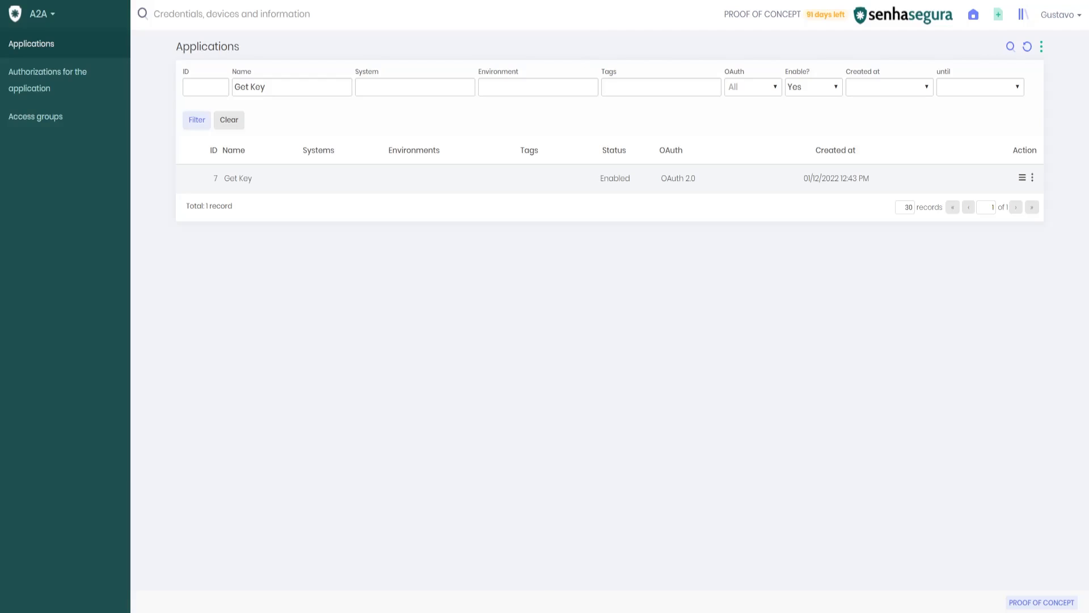
left_click(28, 25)
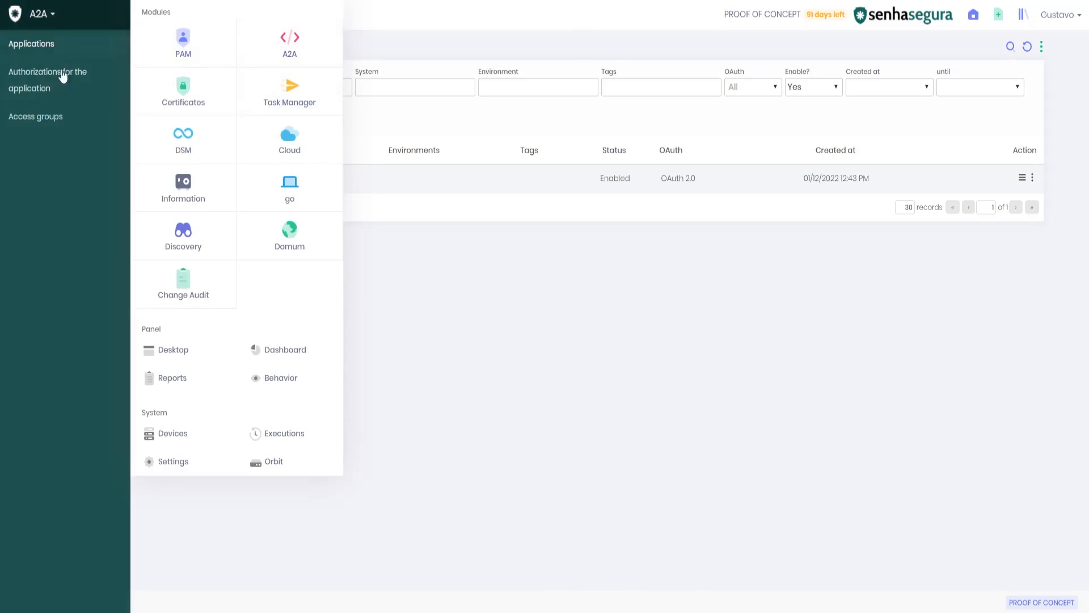
left_click(656, 369)
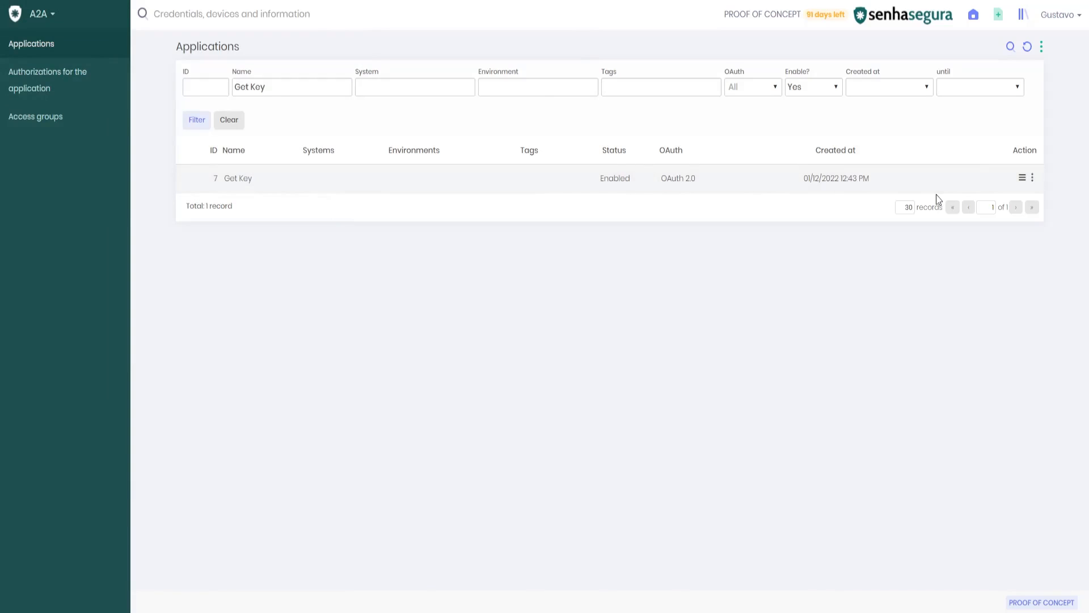
Review the Get Key application's name and OAuth signature in its configuration, and close it without changes
left_click(1033, 178)
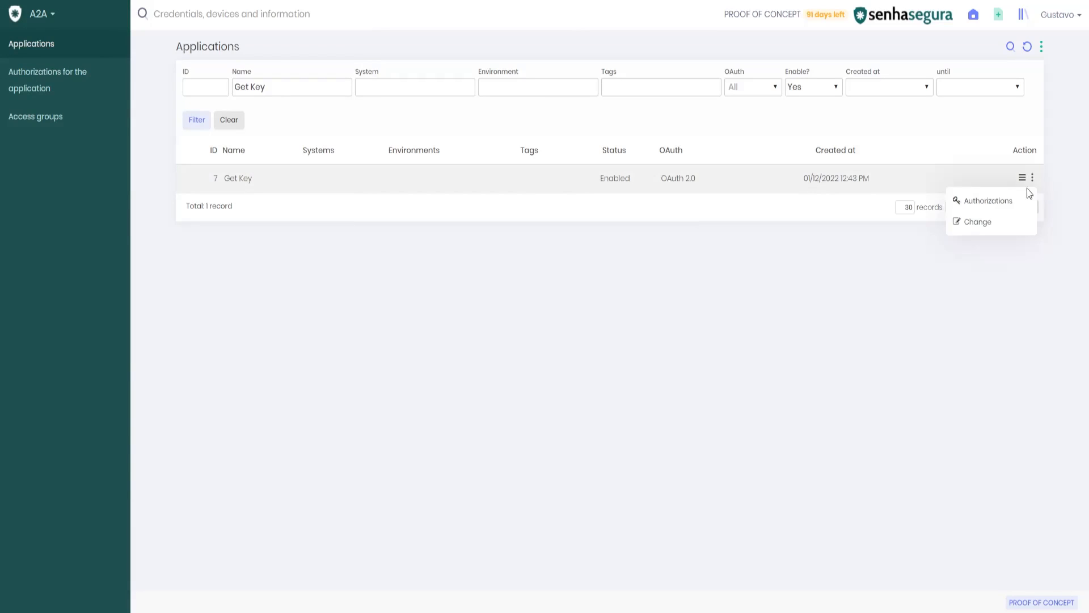
left_click(998, 220)
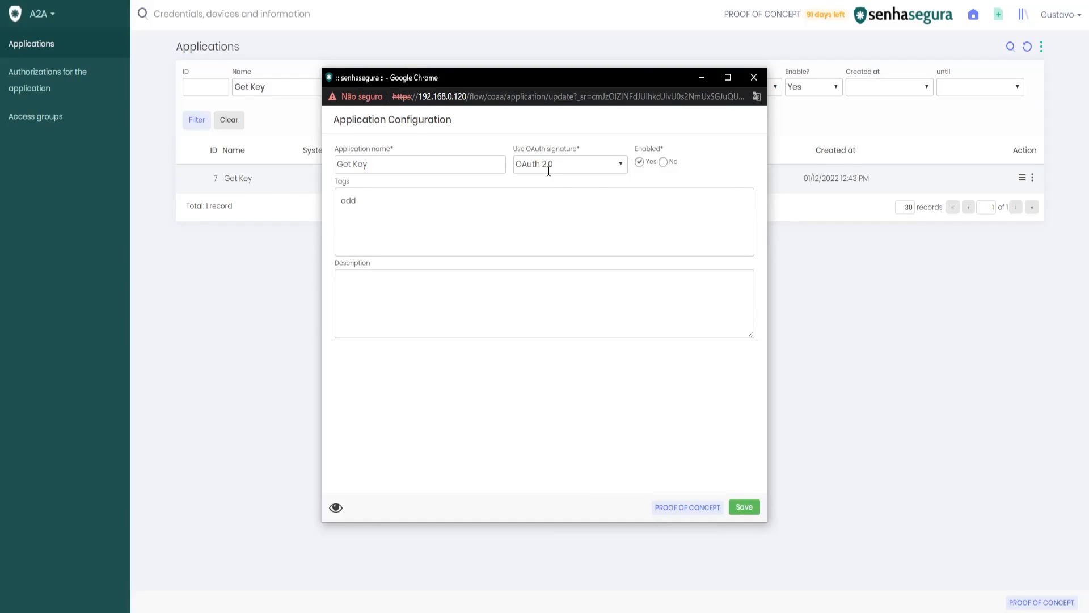
left_click_drag(464, 168, 320, 181)
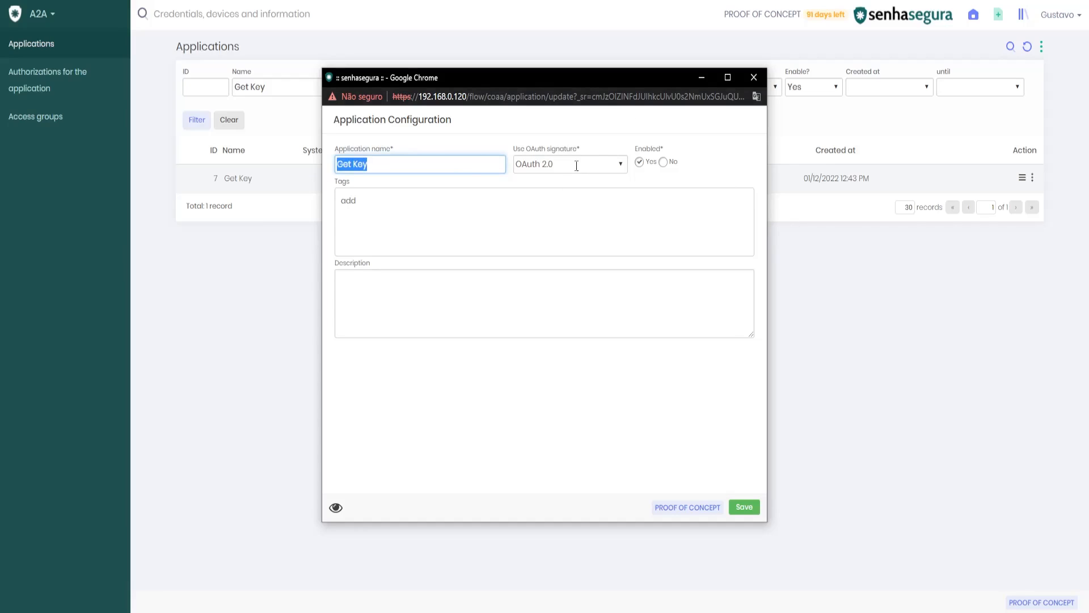
left_click(747, 81)
Open the Get Key application's authorization for editing and review its security settings, including the authorized IP addresses
left_click(1033, 179)
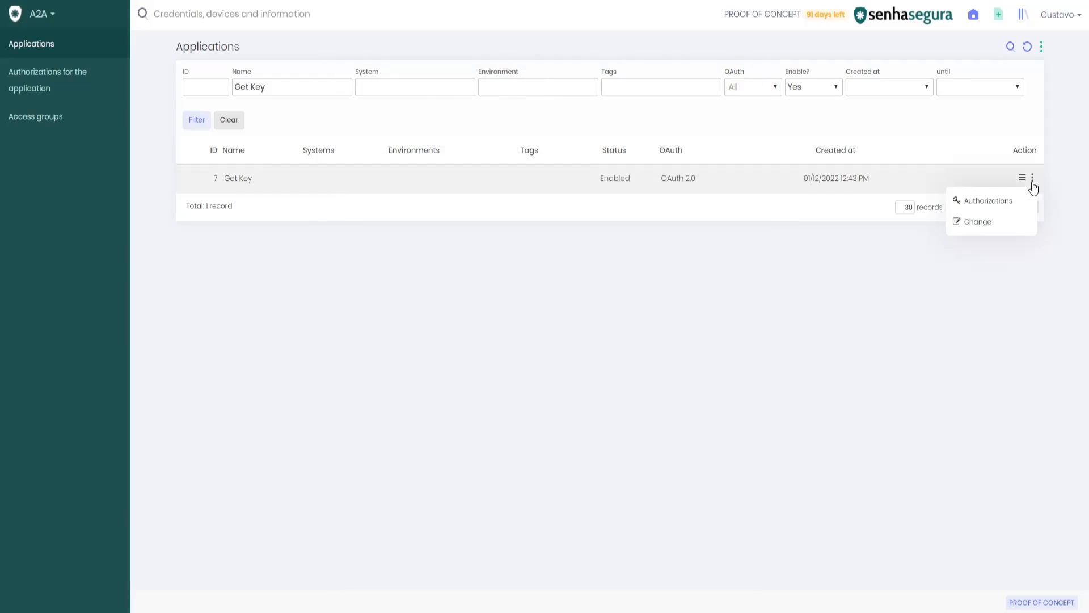
left_click(999, 200)
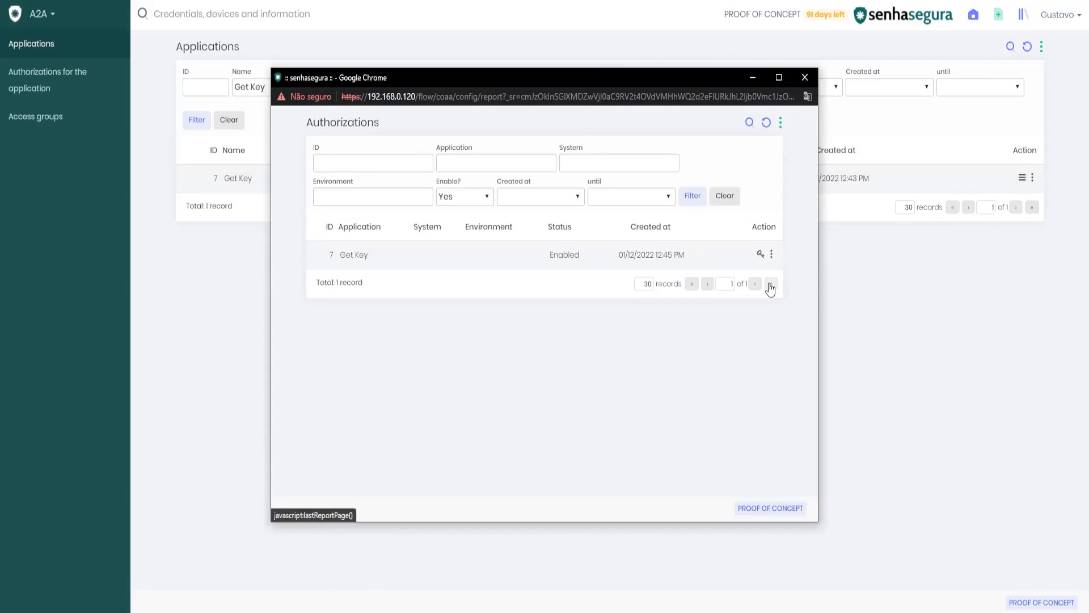
left_click(771, 254)
left_click(750, 278)
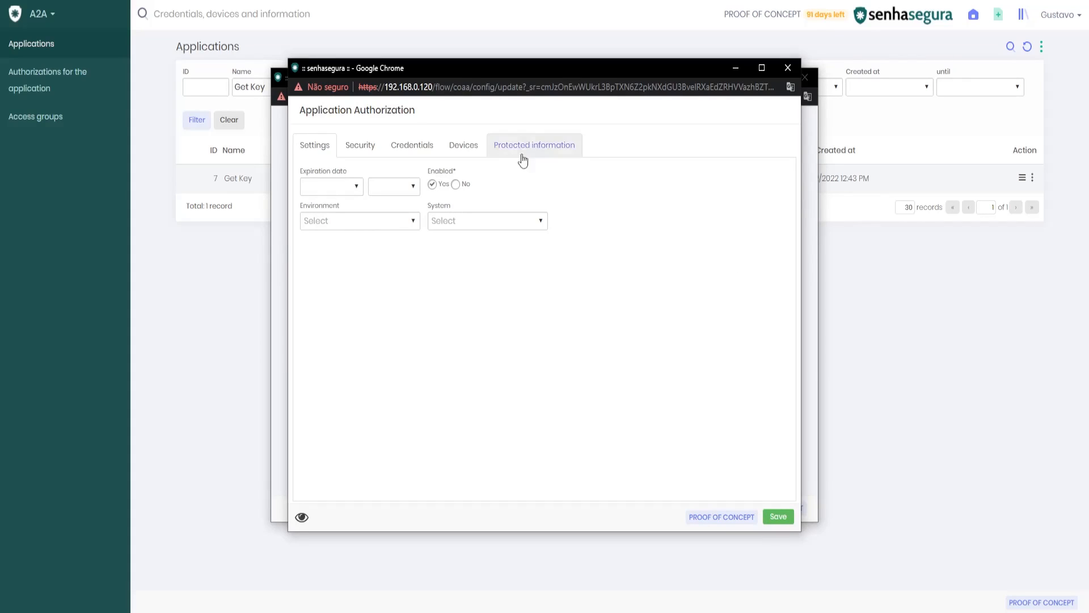
left_click(378, 155)
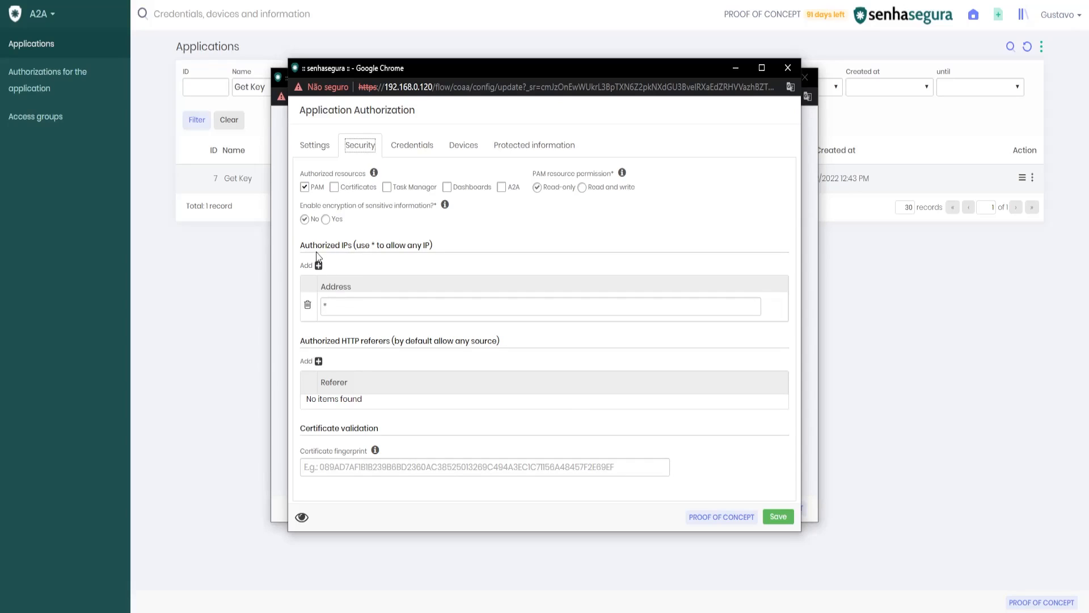
double_click(325, 306)
left_click(443, 312)
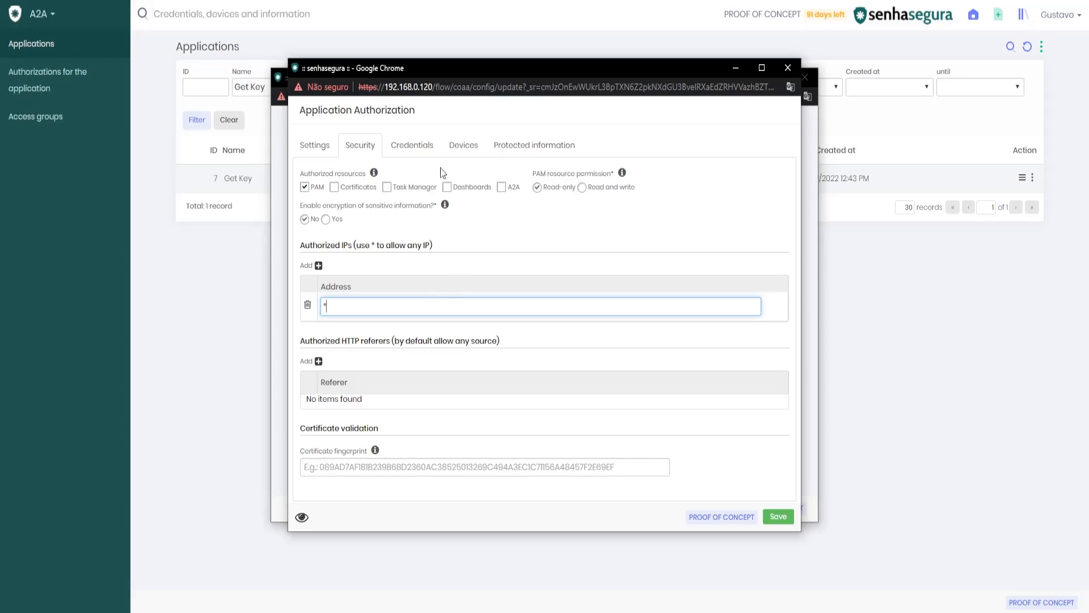
Review the authorization's credentials, devices and protected information, including the ID of the Key entry, and close the authorization windows
left_click(425, 151)
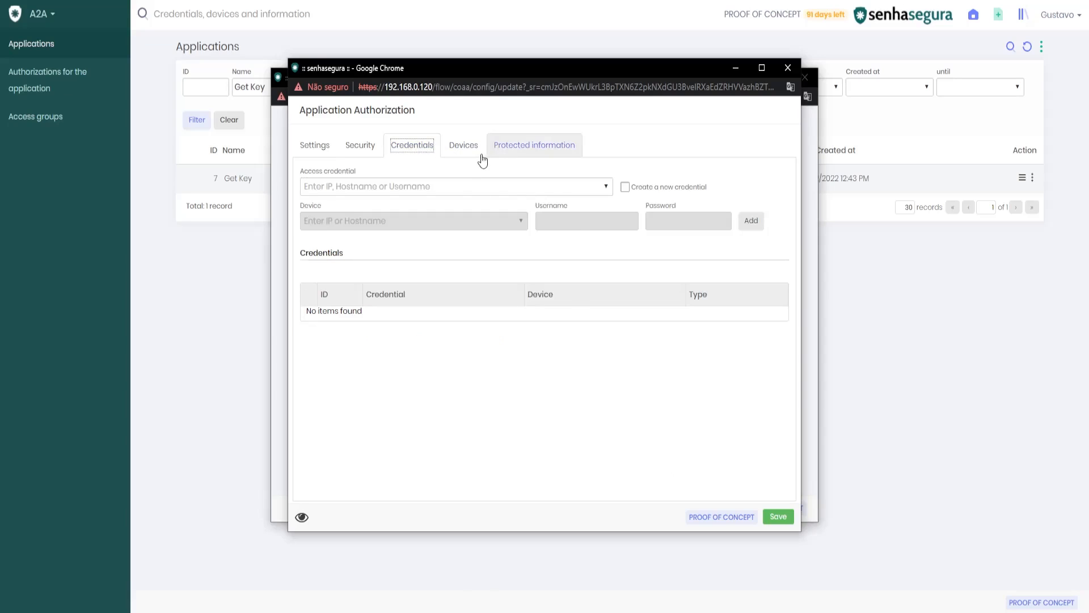
left_click(462, 146)
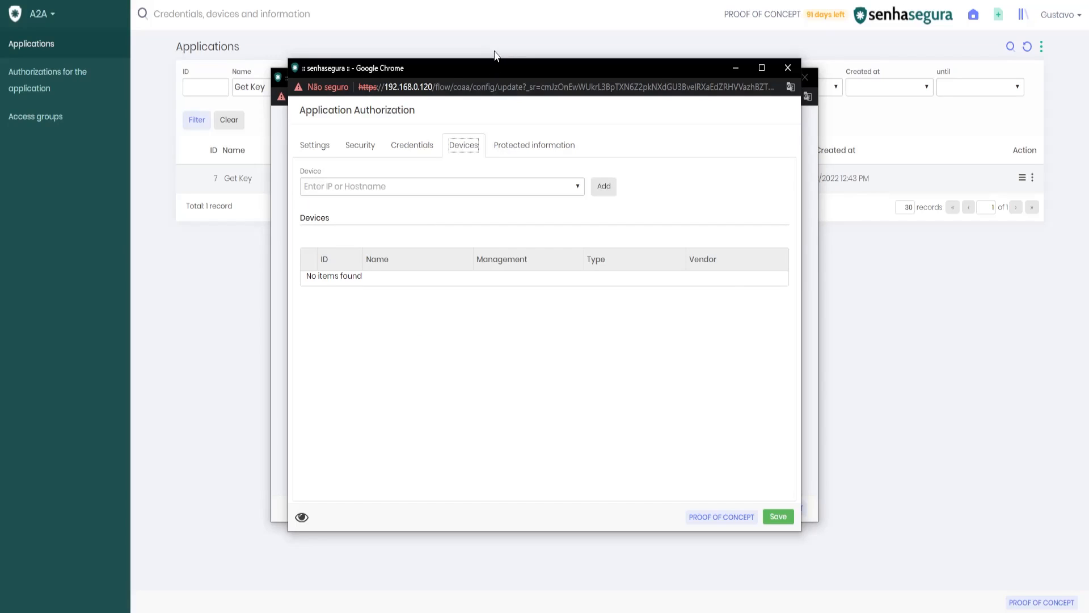
left_click(509, 144)
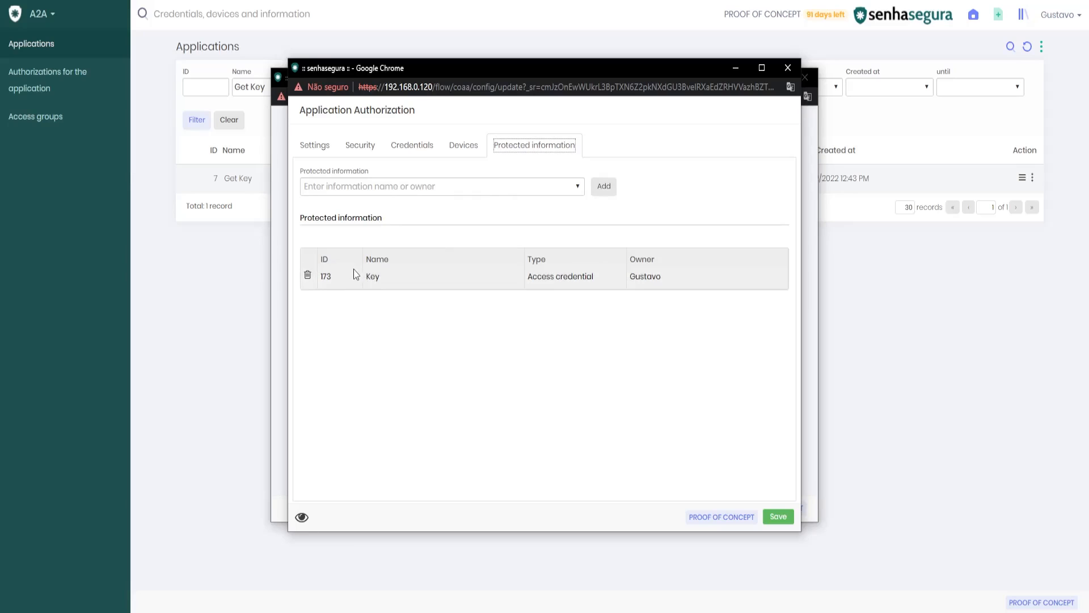
left_click_drag(349, 274, 276, 291)
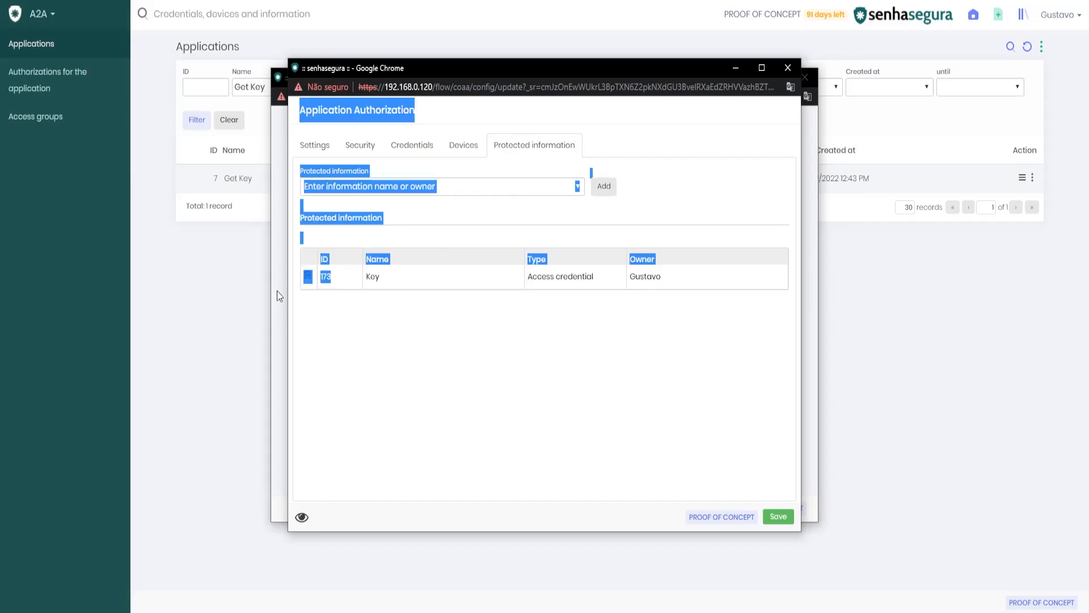
left_click(341, 265)
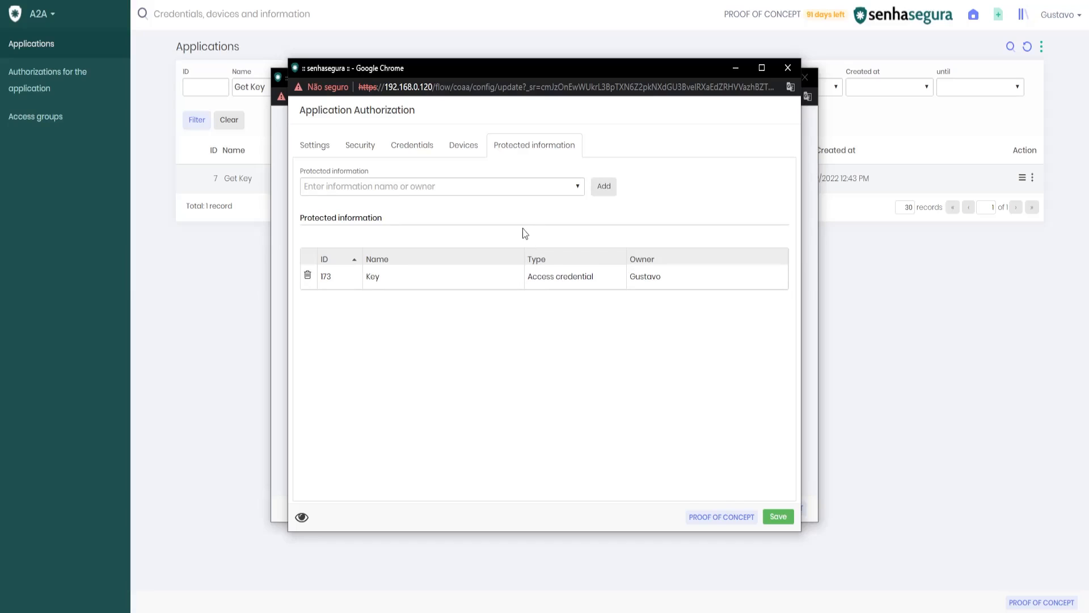
left_click(785, 69)
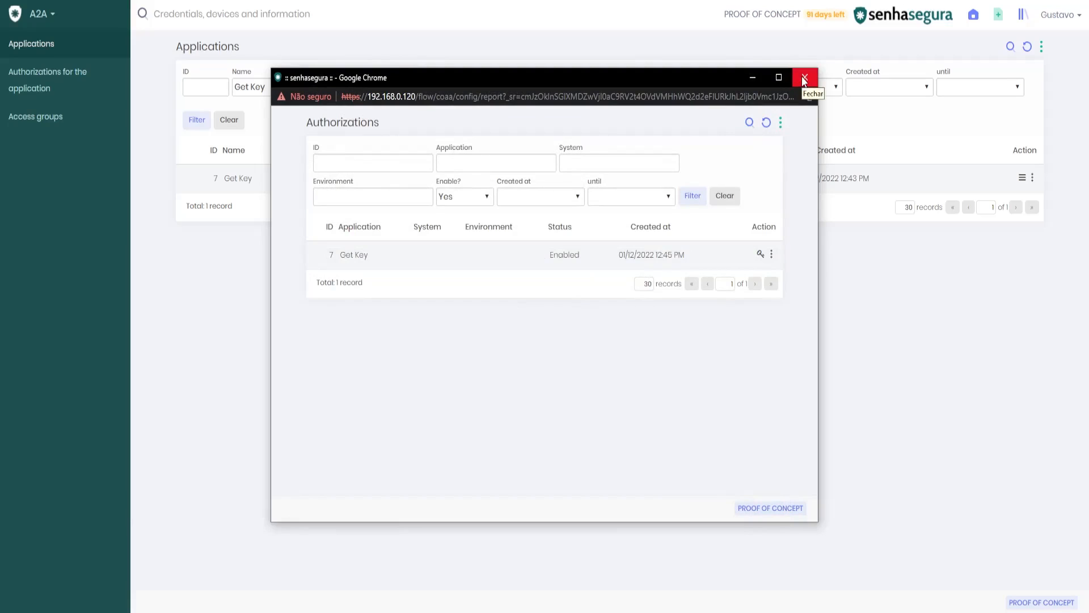
left_click(806, 78)
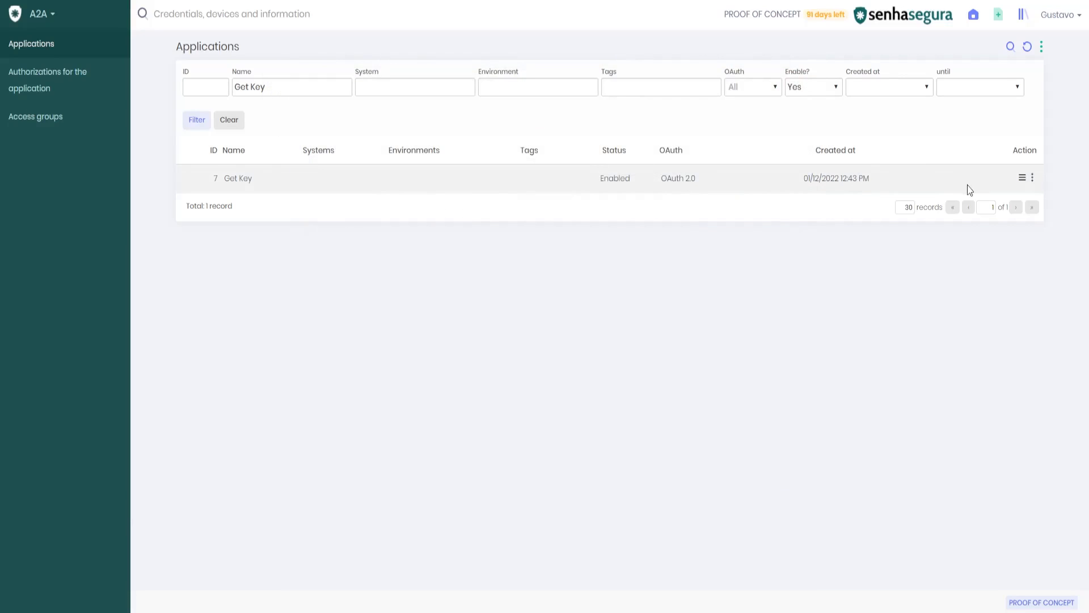
View the Get Key application's client ID, reveal its client secret, and close the details
left_click(1022, 179)
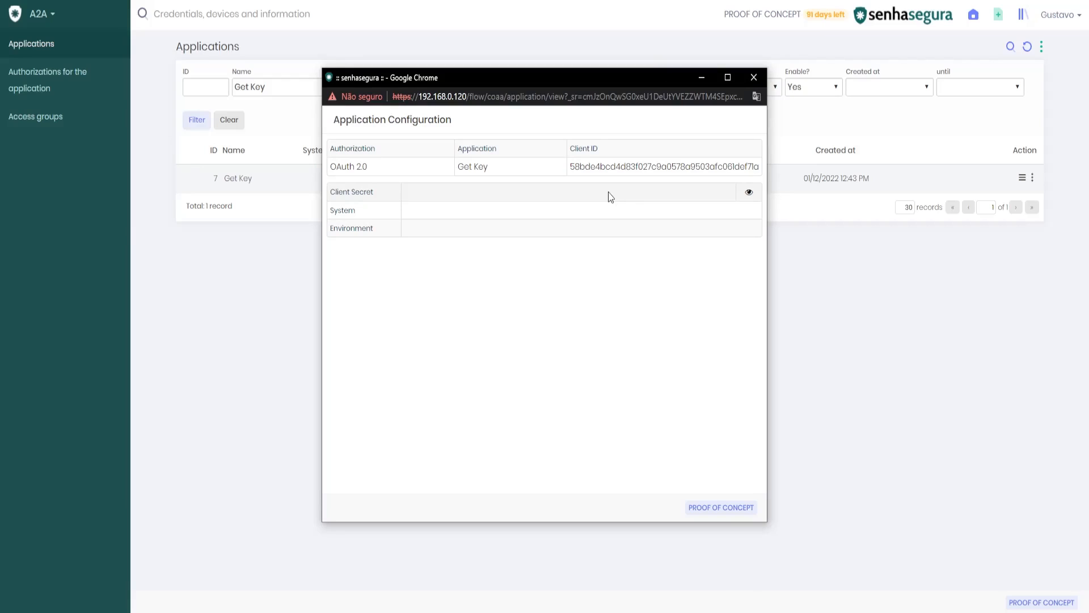
left_click(749, 193)
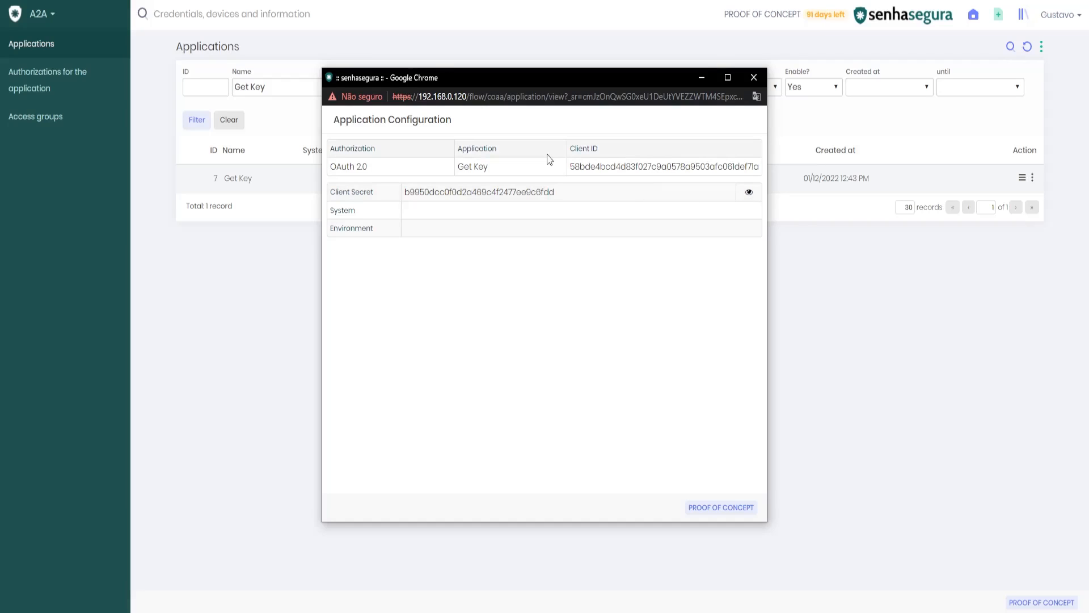
left_click_drag(595, 166, 638, 164)
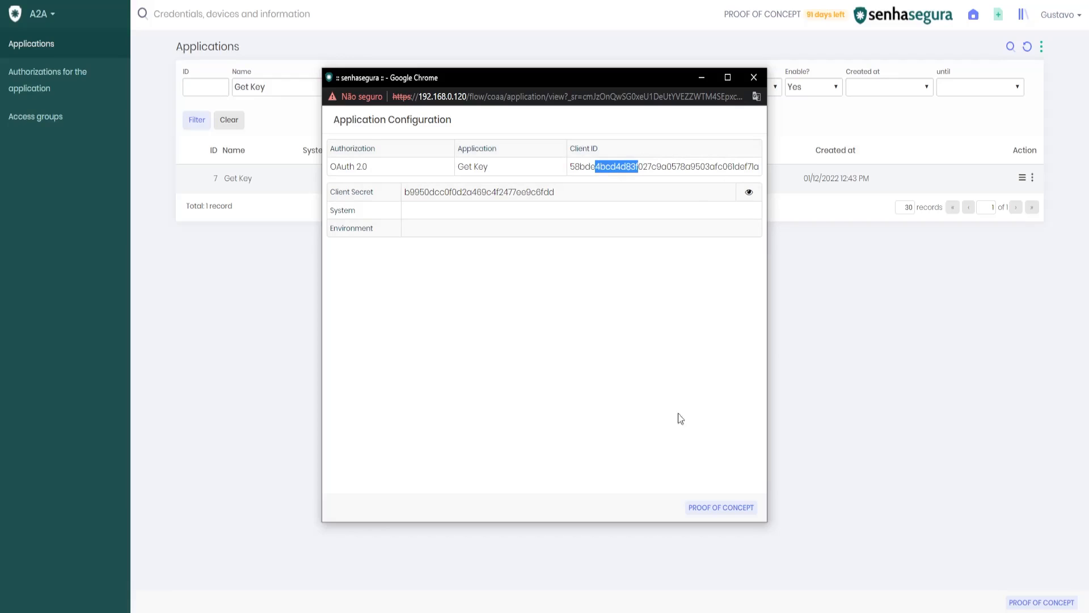
left_click(753, 77)
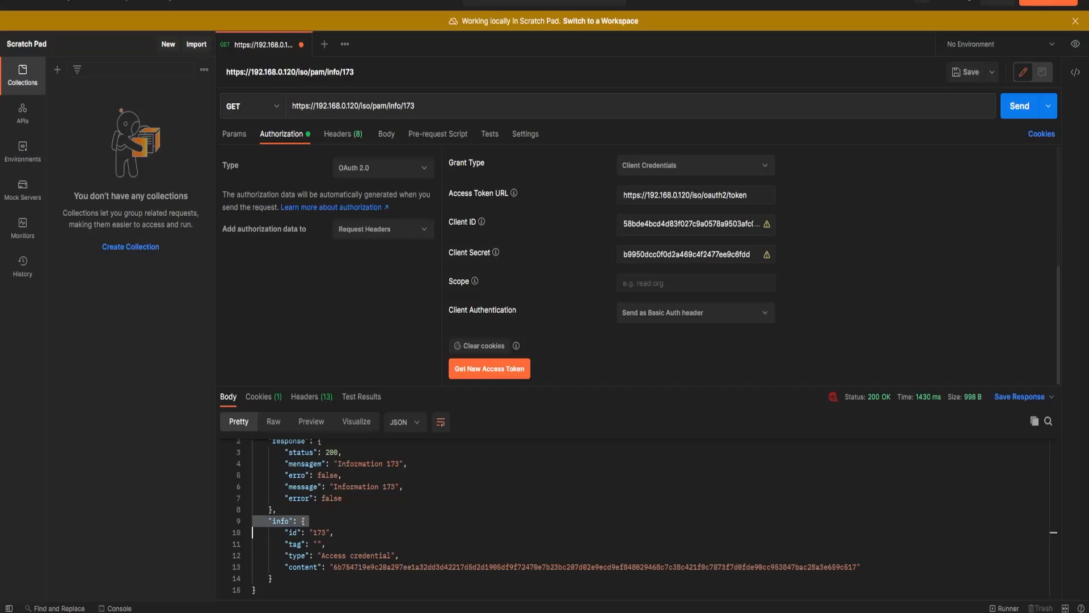
In Postman, examine the host address, the iso/pam/info path and the information ID in the GET request URL
scroll(550, 454, "up", 1)
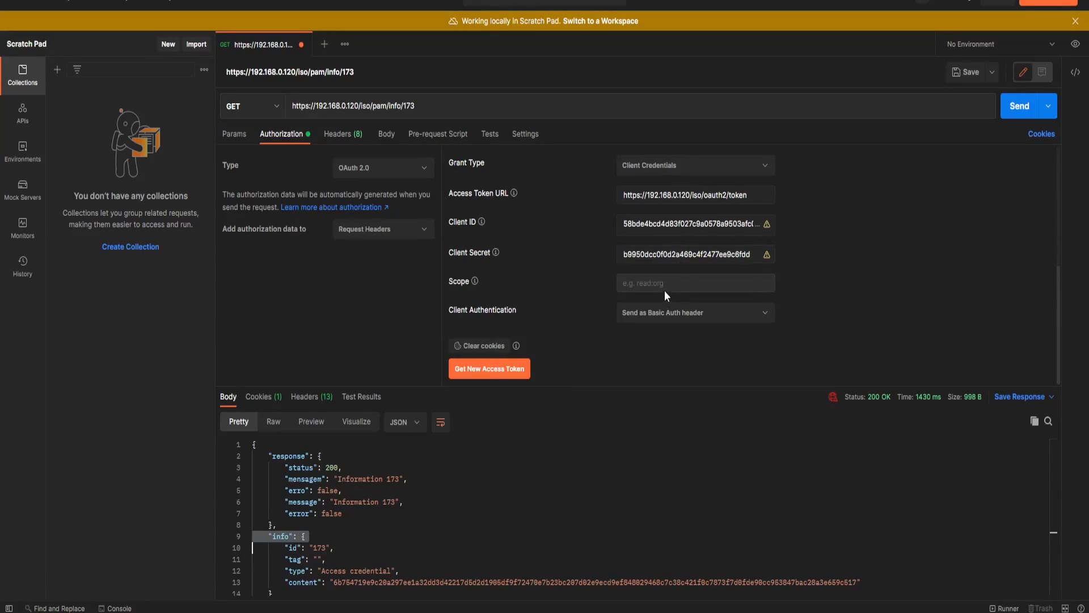
double_click(437, 113)
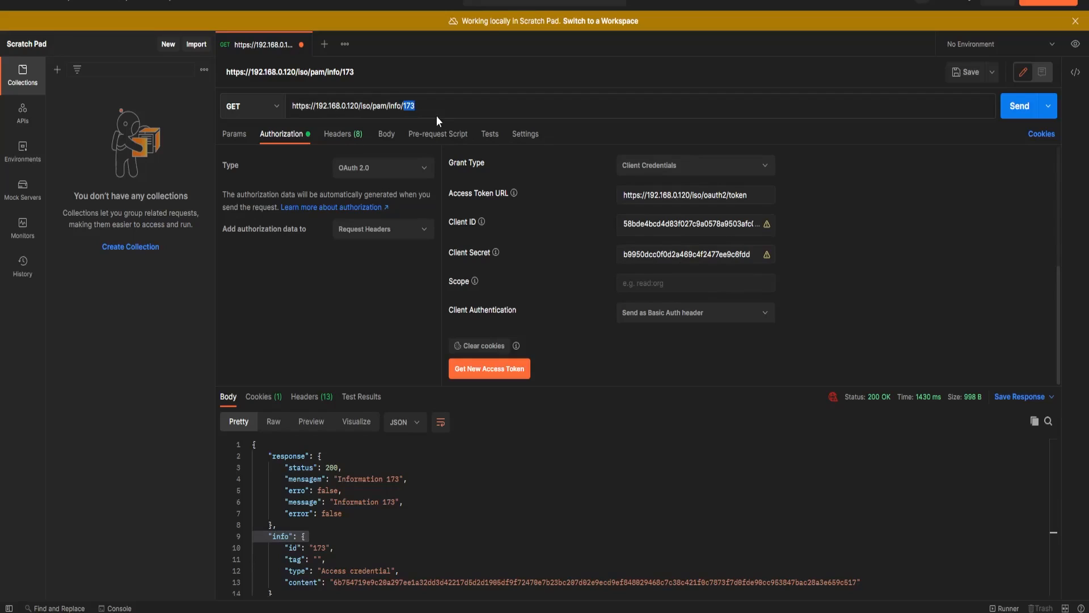
left_click(445, 110)
double_click(301, 106)
double_click(327, 106)
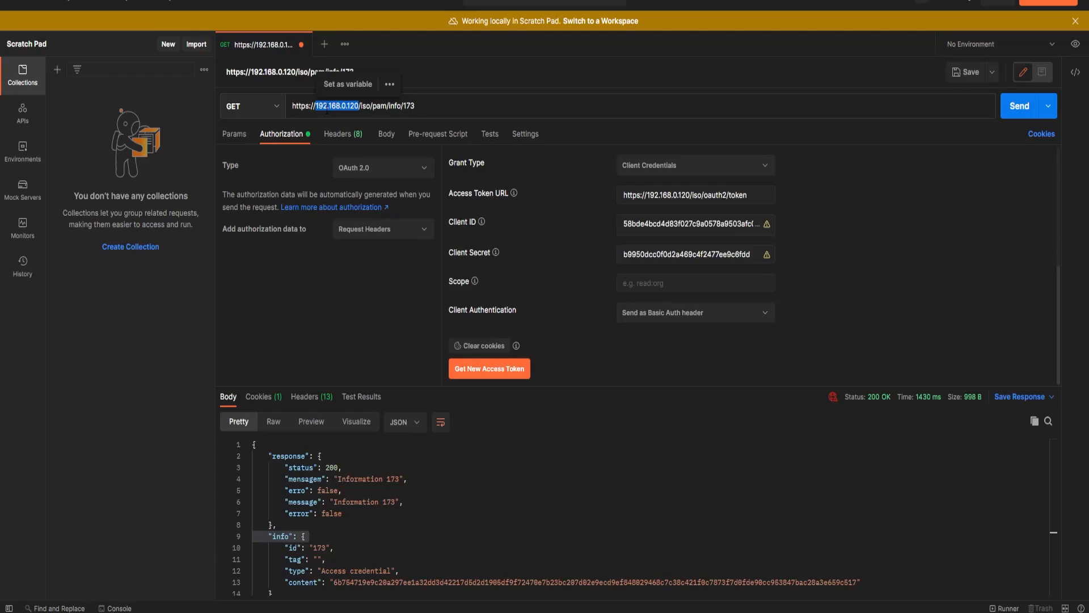
left_click(366, 108)
left_click_drag(363, 107, 408, 105)
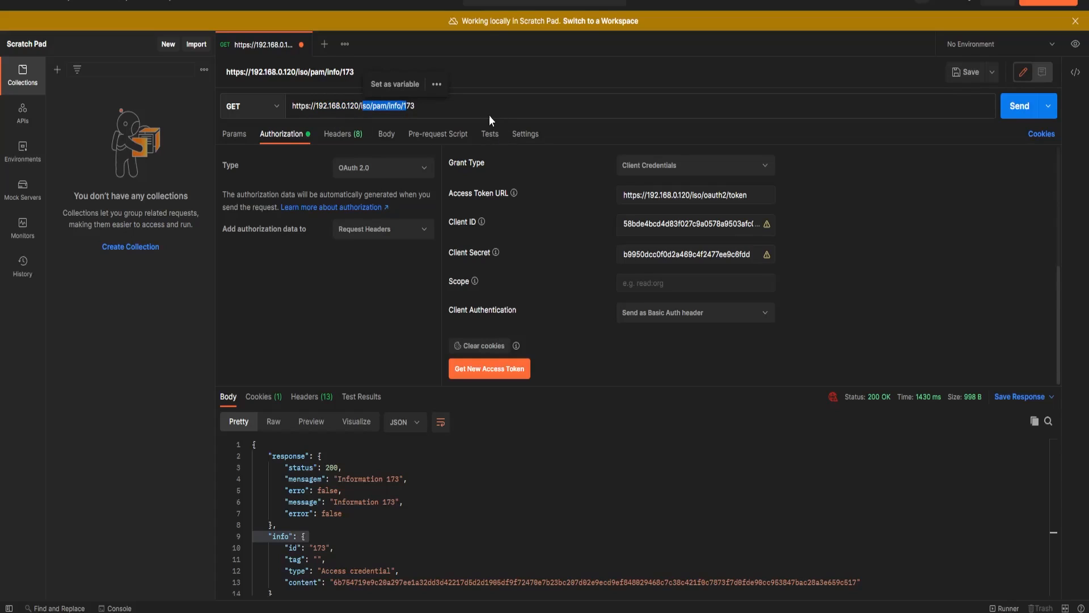
left_click(423, 110)
double_click(412, 107)
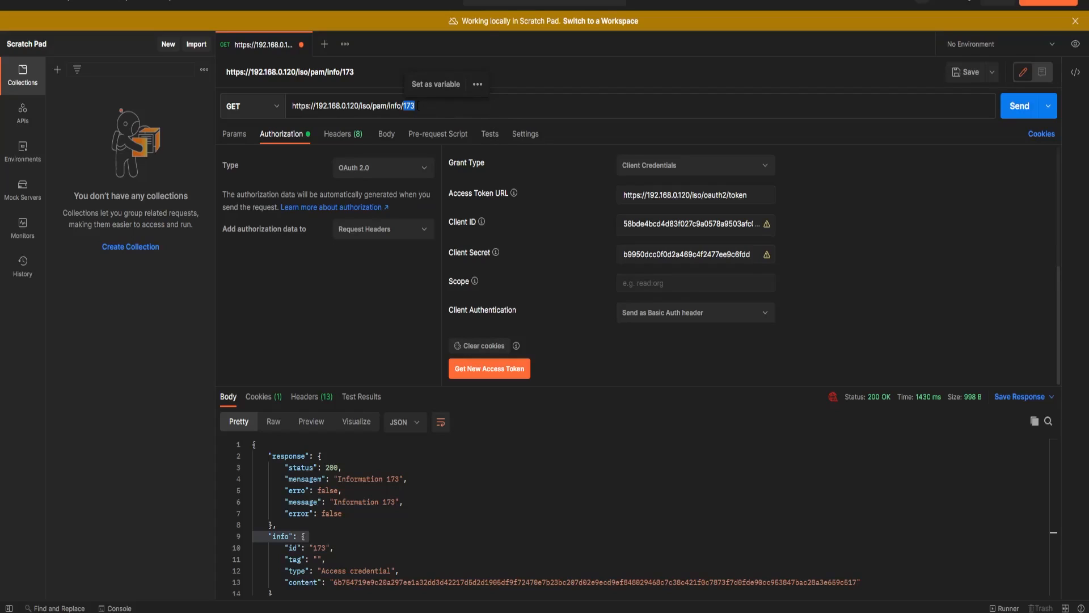
left_click(252, 159)
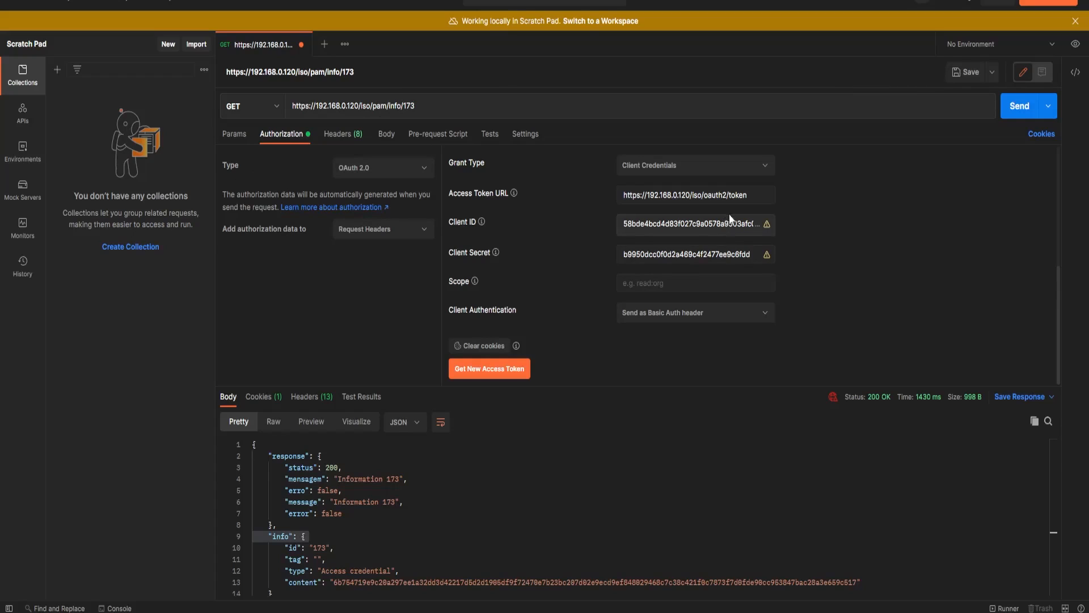
Check the access token URL, client ID and client secret in the request's OAuth 2.0 authorization settings
left_click_drag(633, 194, 731, 195)
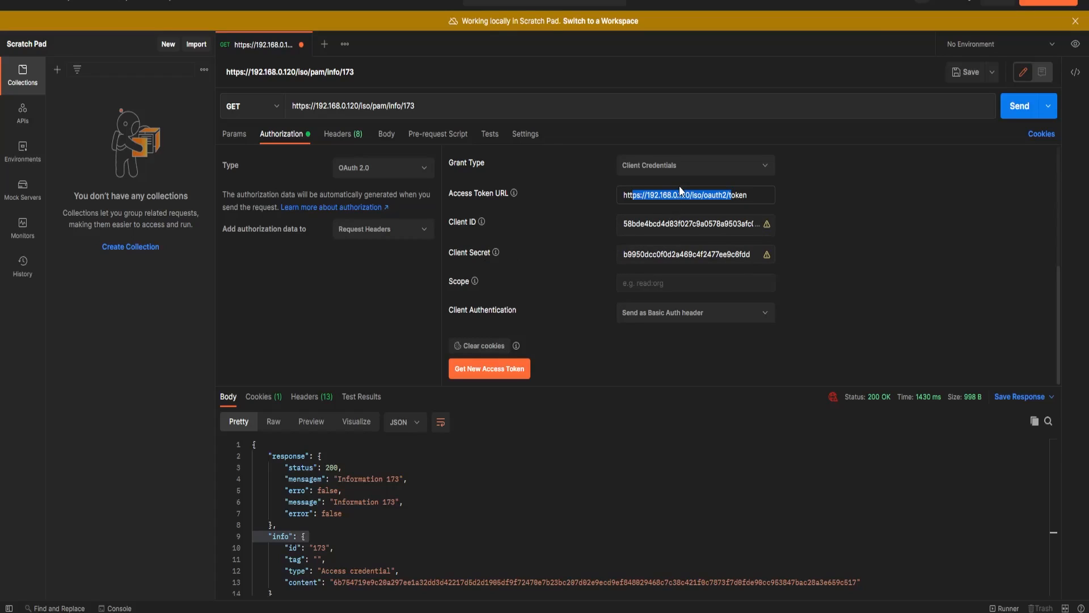
left_click(654, 195)
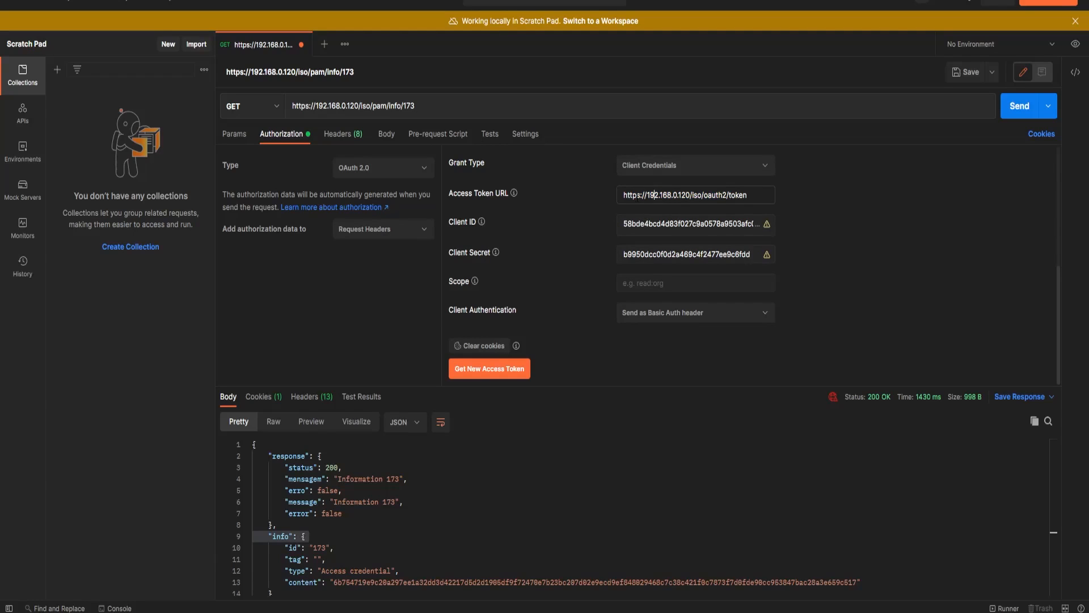
left_click_drag(630, 195, 692, 196)
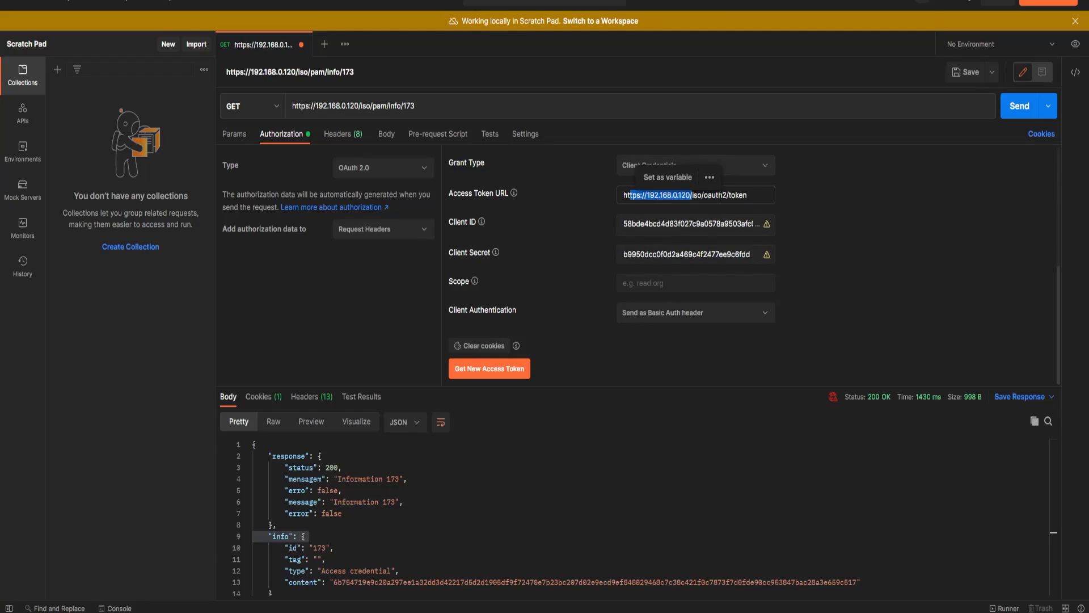
double_click(739, 195)
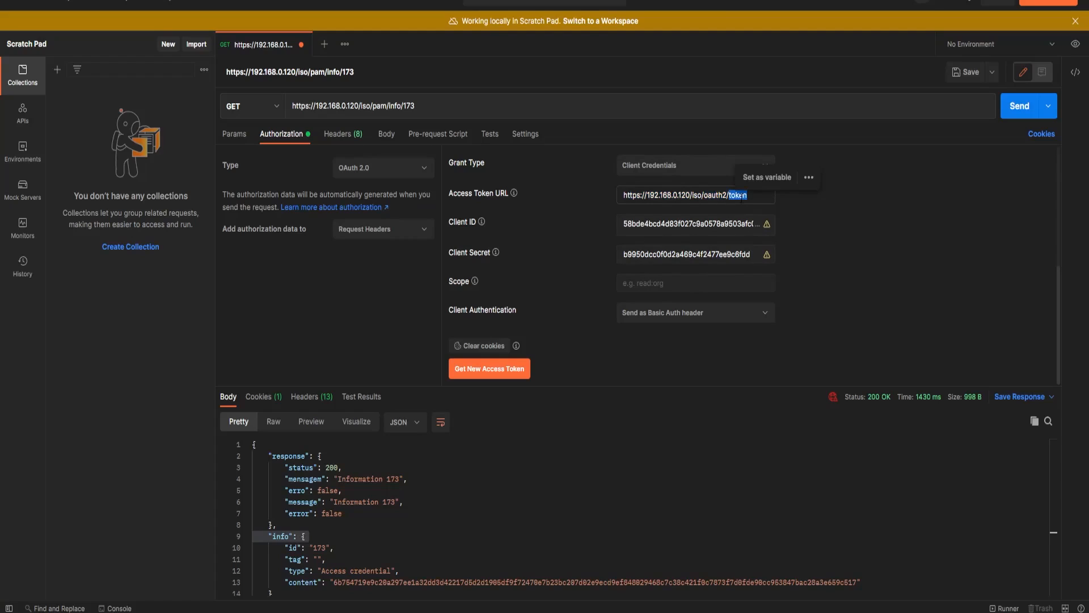
double_click(671, 224)
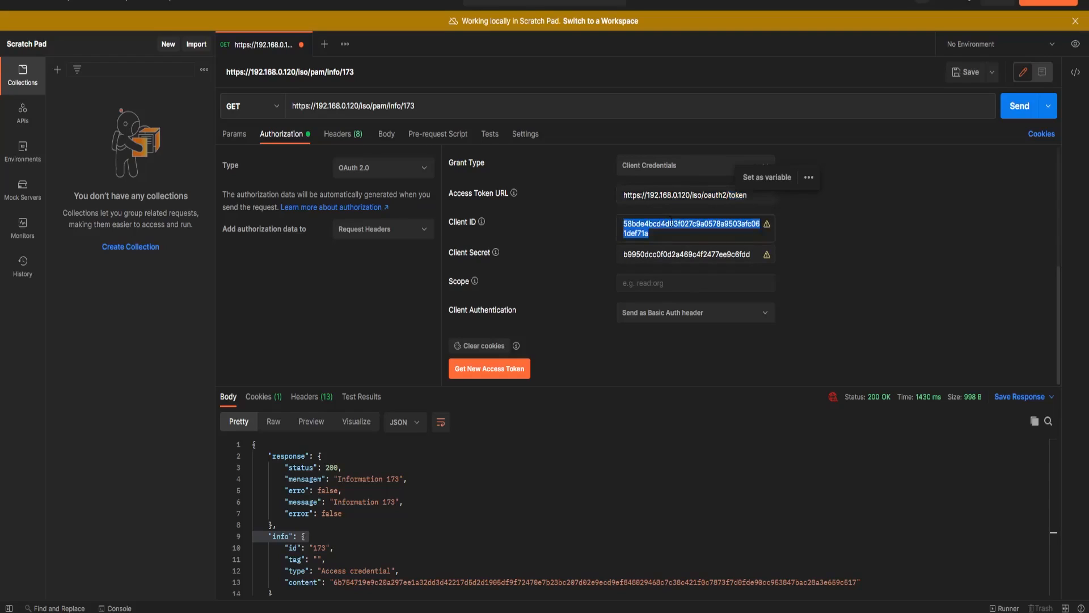
double_click(655, 259)
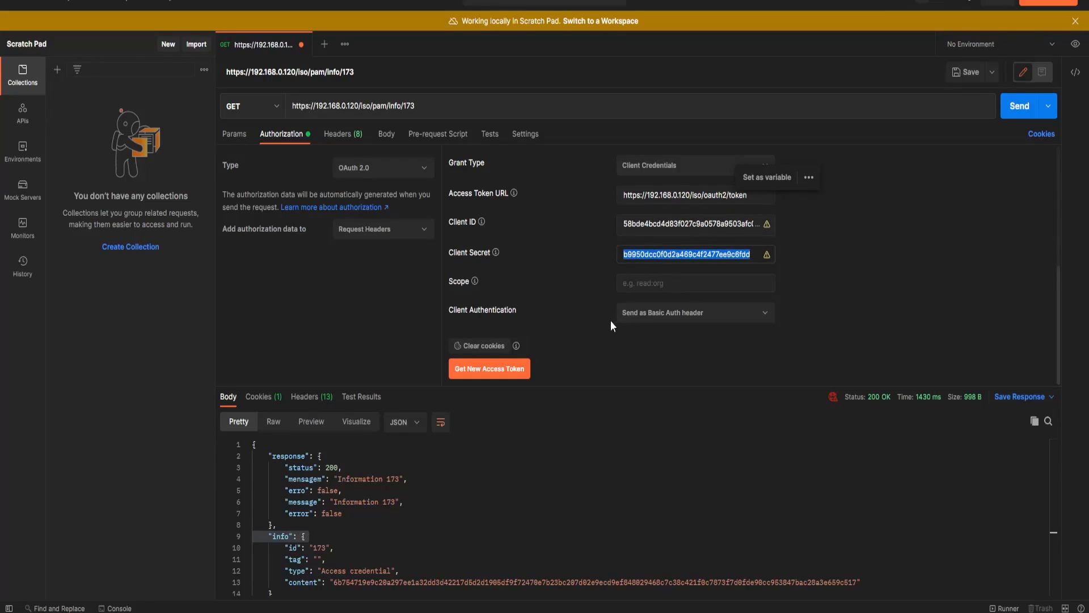
Request a new OAuth 2.0 access token and examine its token type and expiry time in the token details
left_click(480, 368)
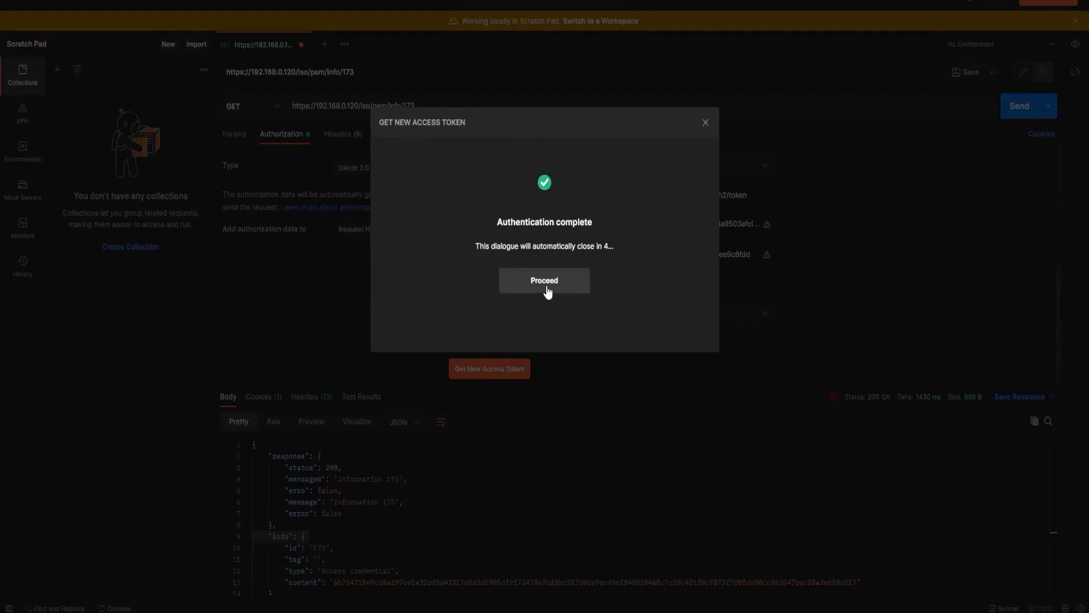
left_click(547, 288)
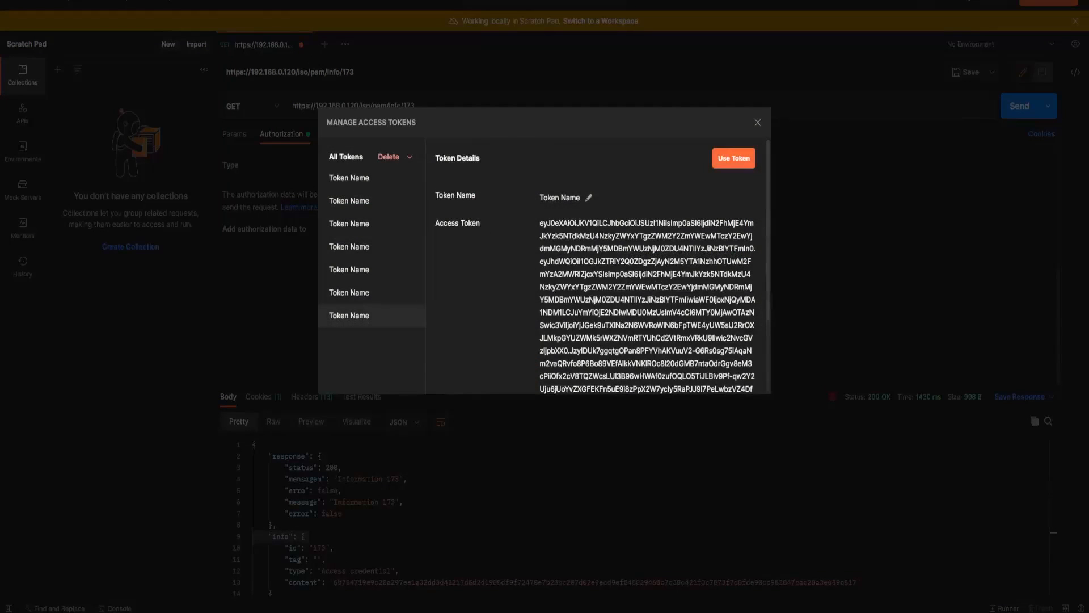
left_click_drag(443, 223, 514, 226)
scroll(590, 340, "down", 3)
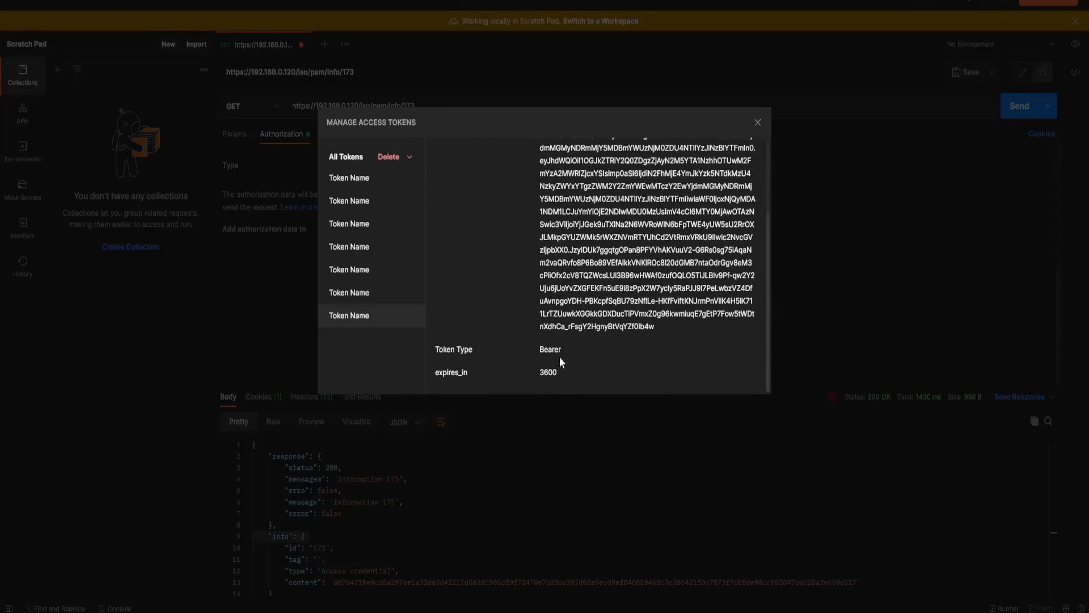
double_click(549, 372)
Review the new access token's value and apply the token to the GET request
scroll(595, 261, "up", 4)
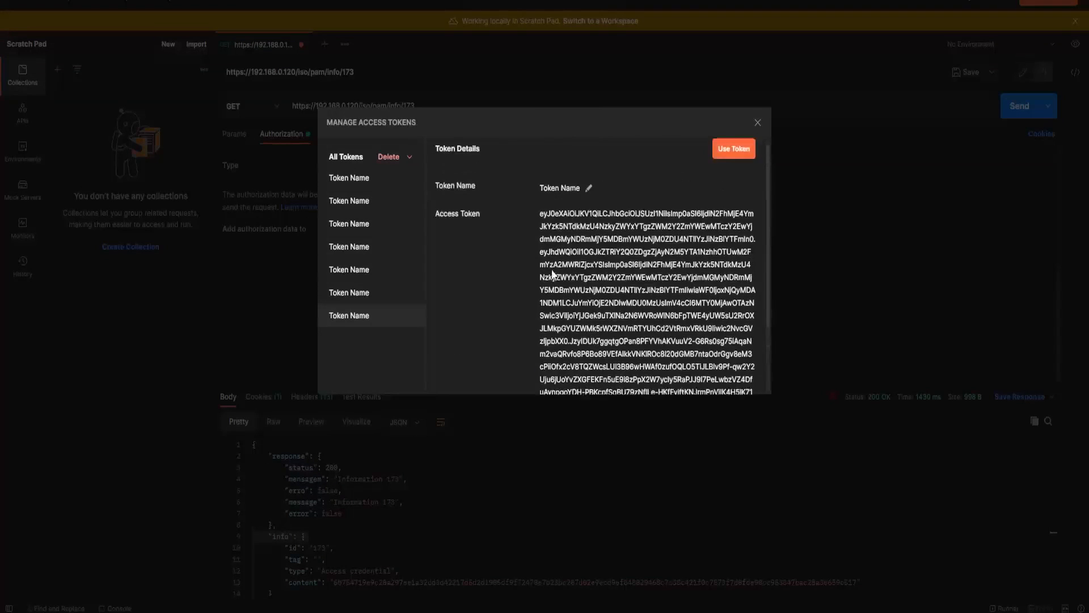
scroll(596, 261, "down", 2)
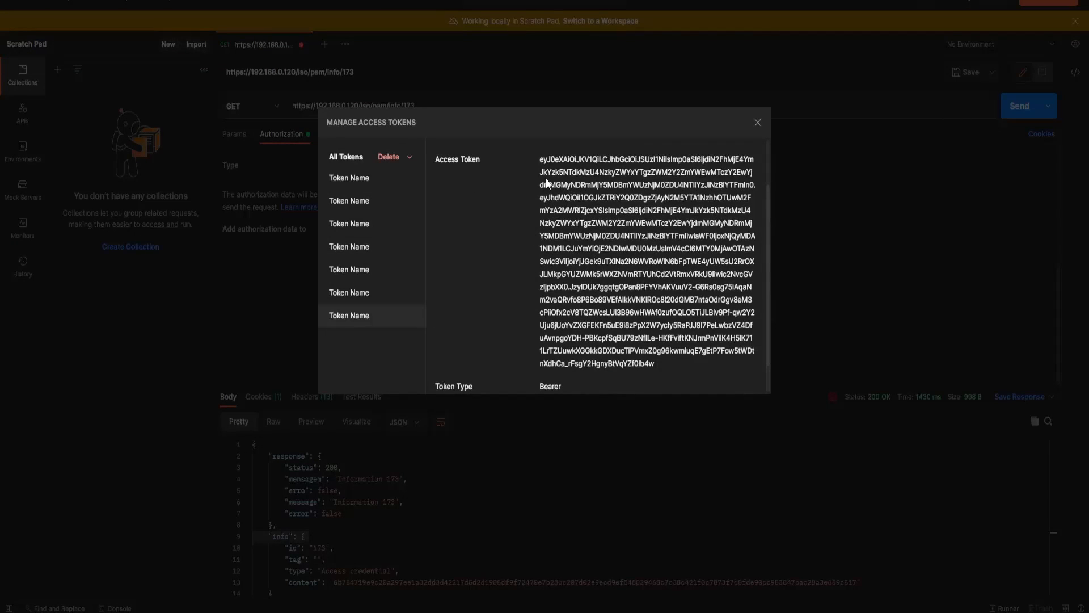
left_click_drag(546, 173, 570, 198)
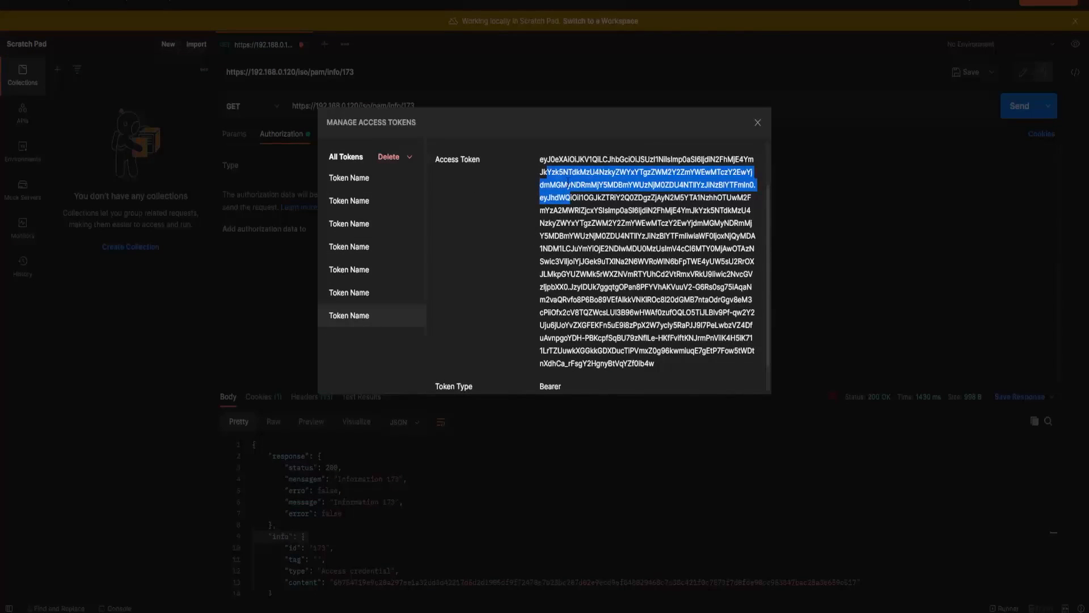
scroll(570, 197, "up", 3)
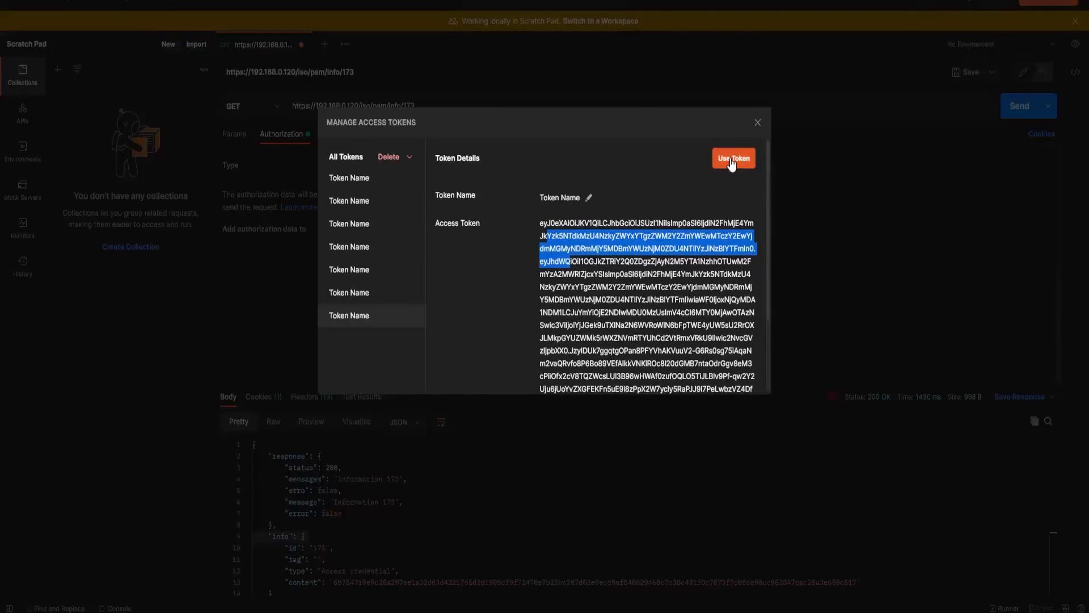
left_click(731, 159)
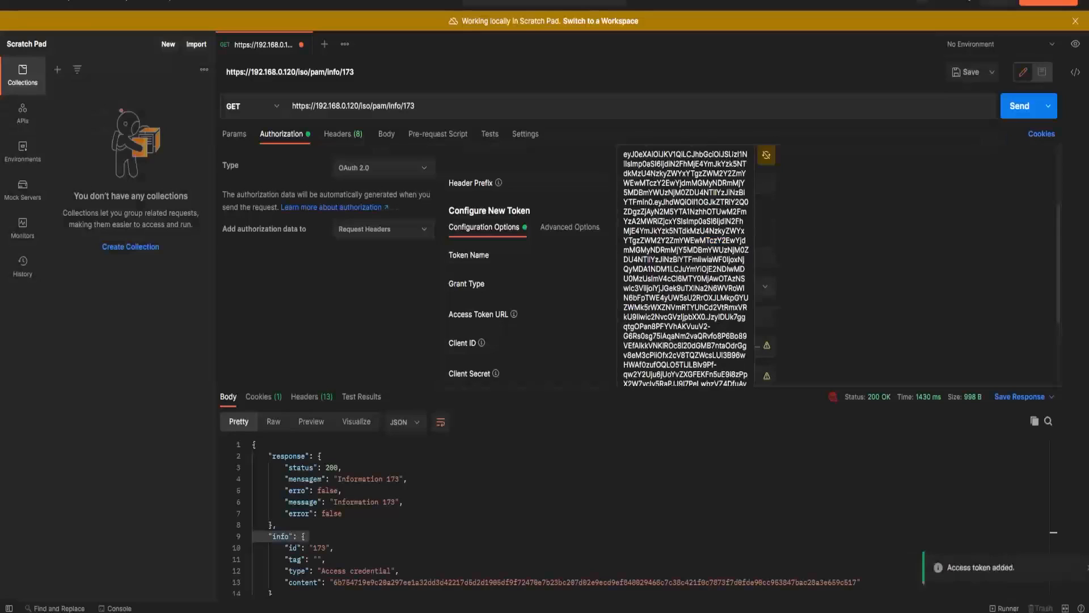
Send the GET request for information 173 and check the status in the JSON response
left_click(509, 516)
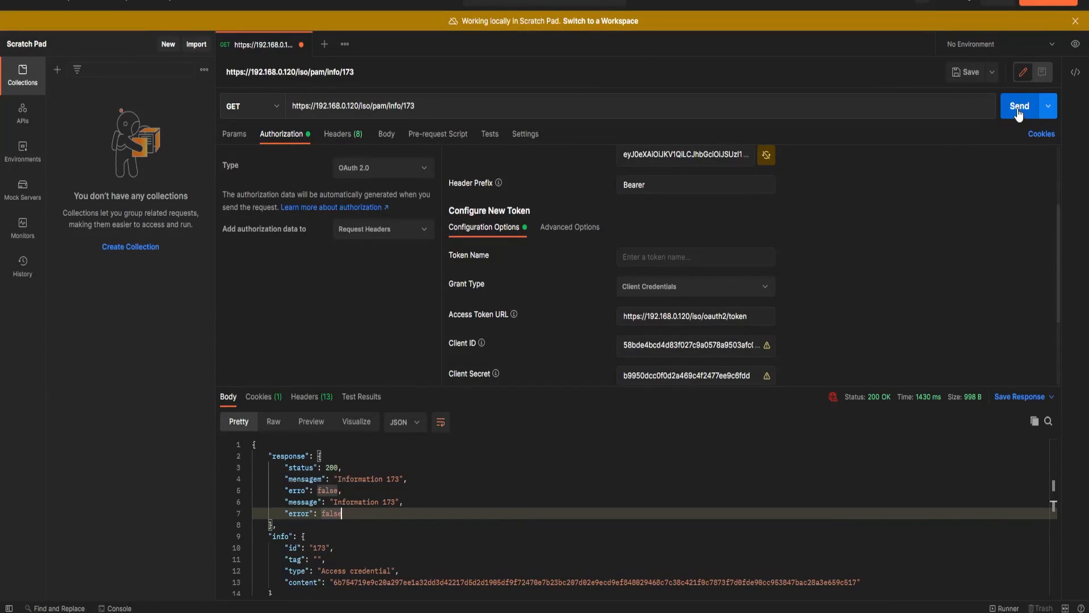
left_click(1019, 110)
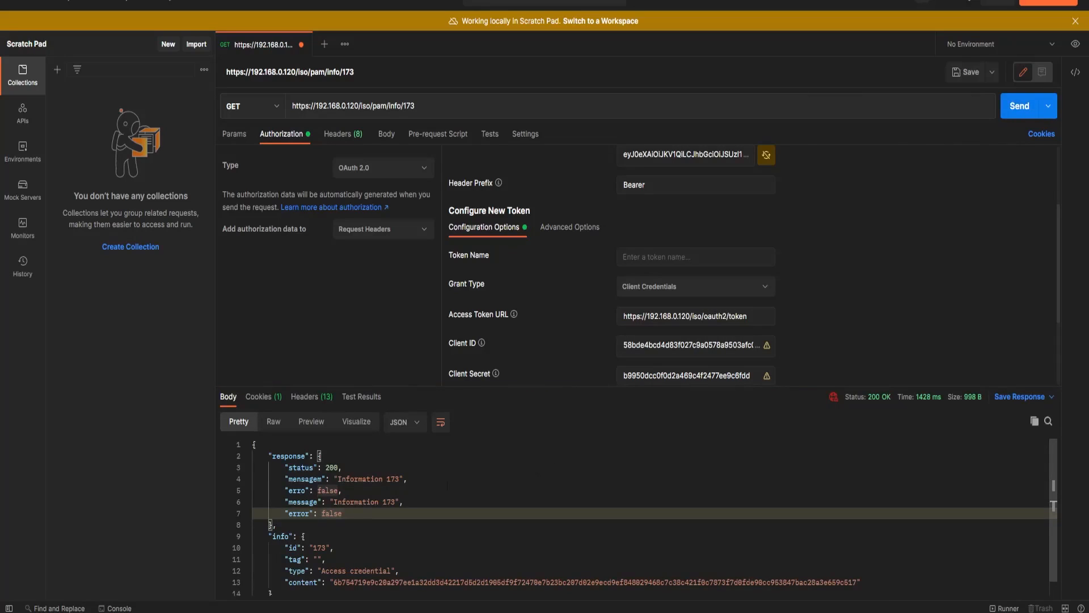
left_click(404, 478)
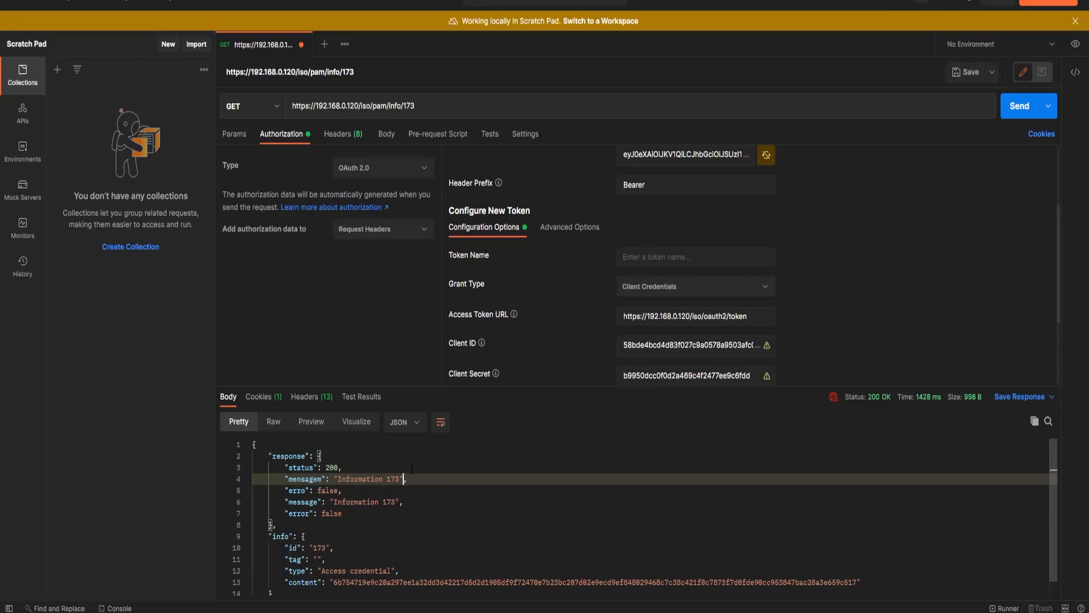
left_click_drag(301, 467, 329, 467)
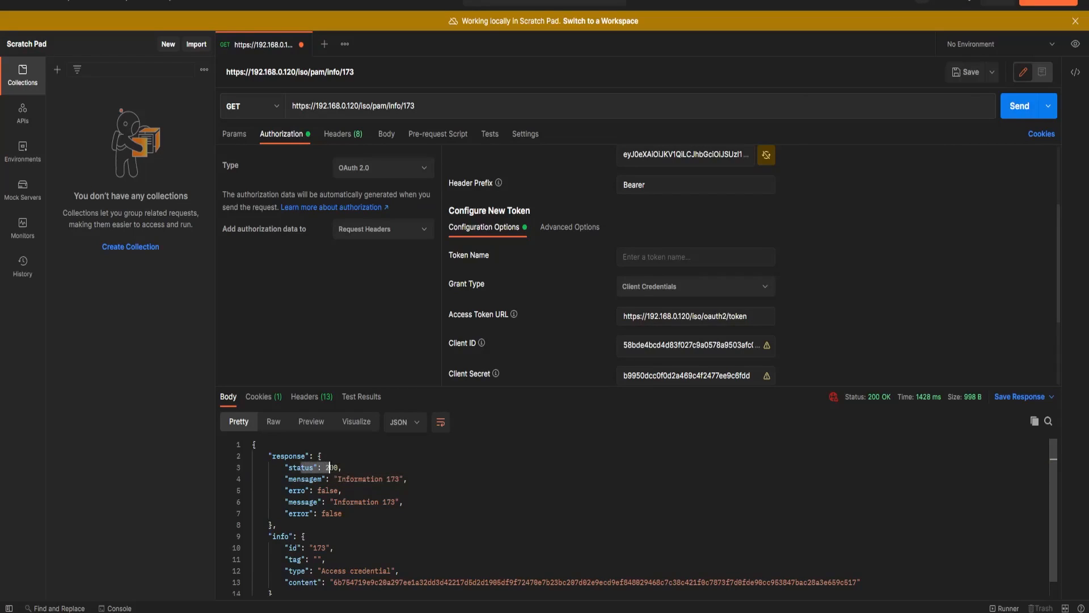
scroll(323, 530, "down", 1)
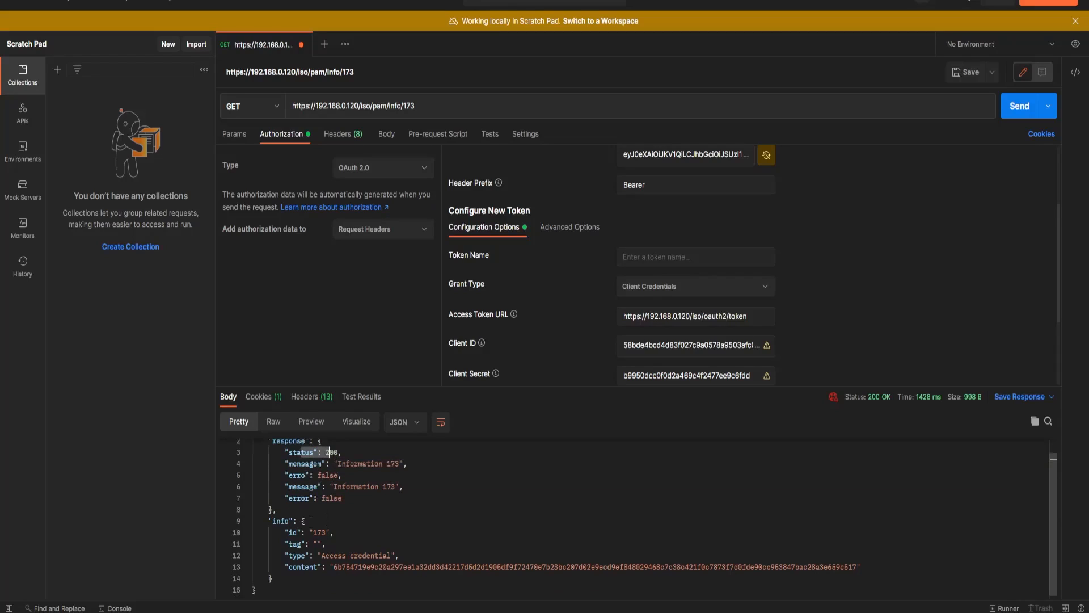
Examine the info block of the JSON response, especially the content field holding the protected information
left_click_drag(269, 521, 325, 569)
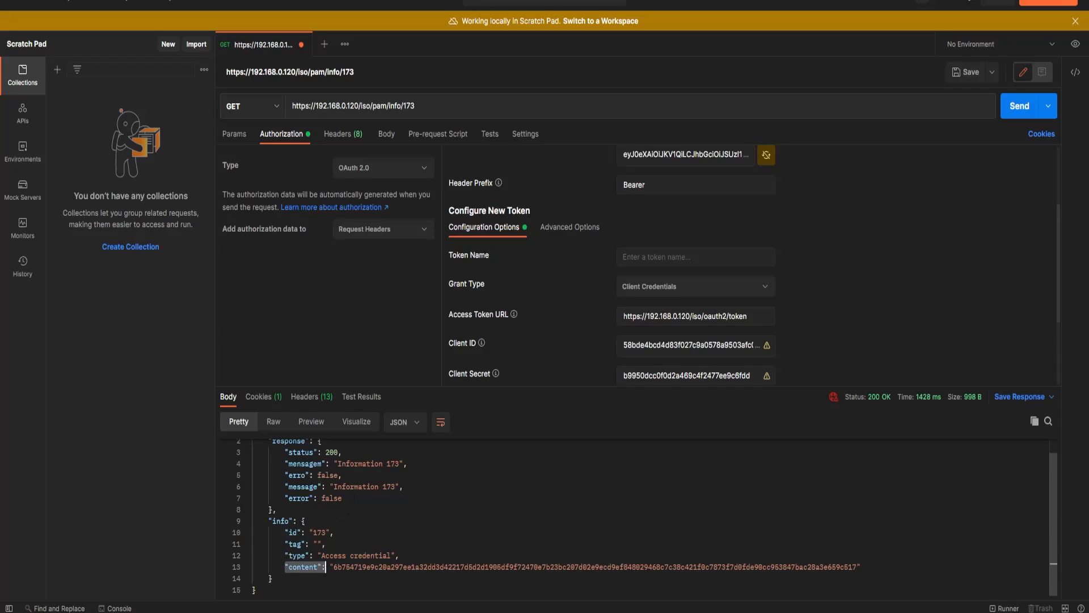
left_click_drag(334, 567, 813, 581)
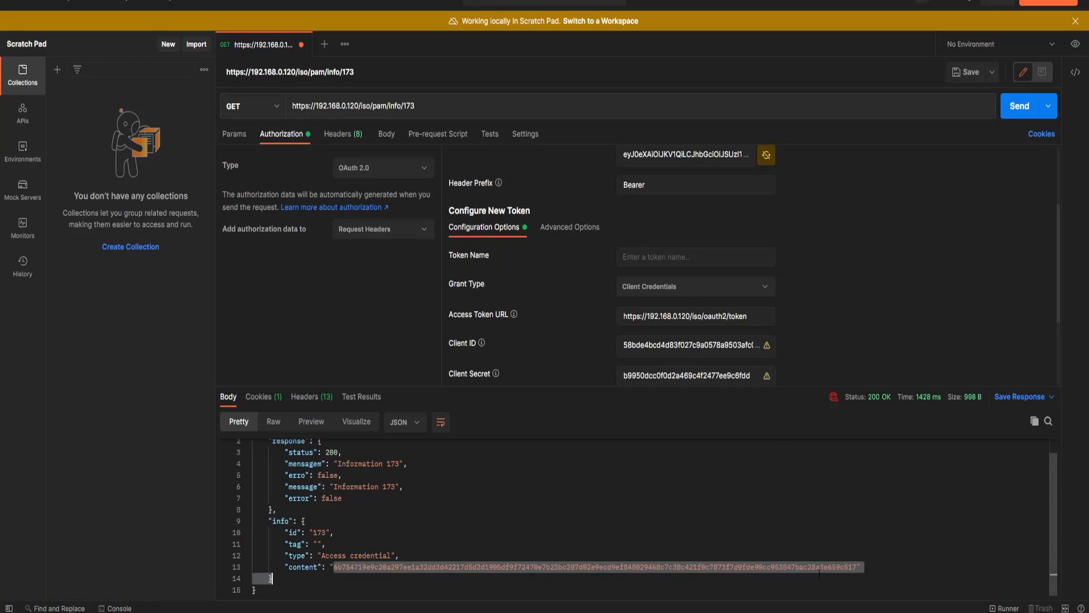
left_click(537, 557)
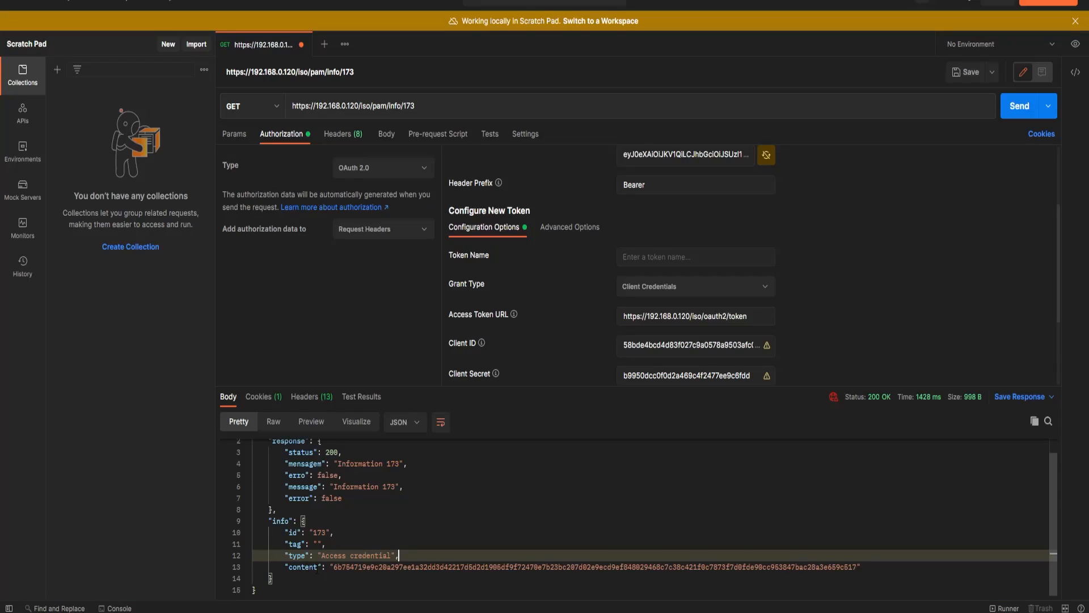
left_click_drag(411, 567, 488, 577)
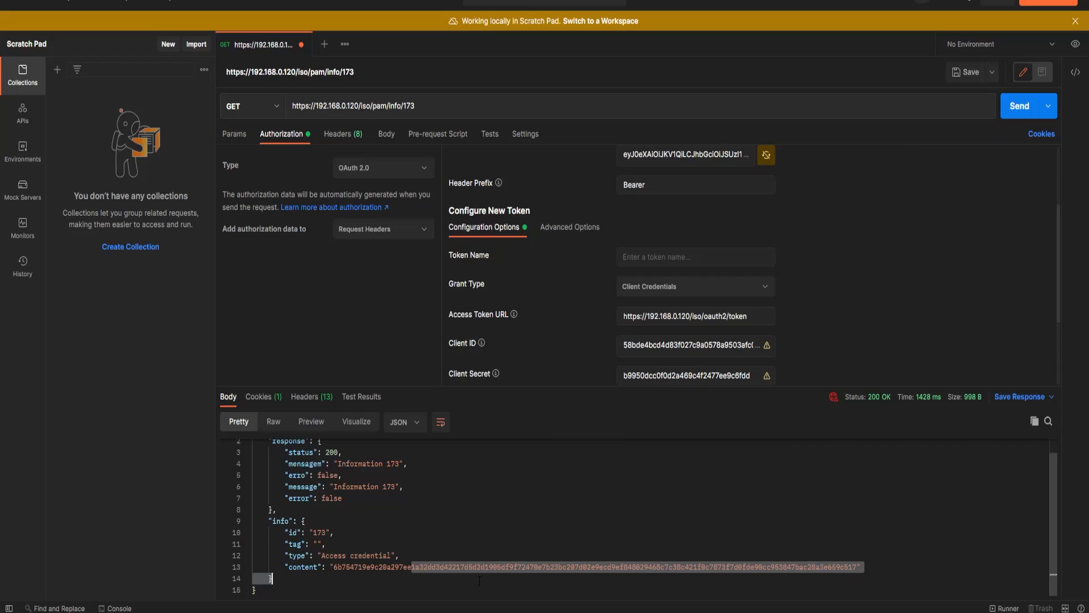
left_click(586, 508)
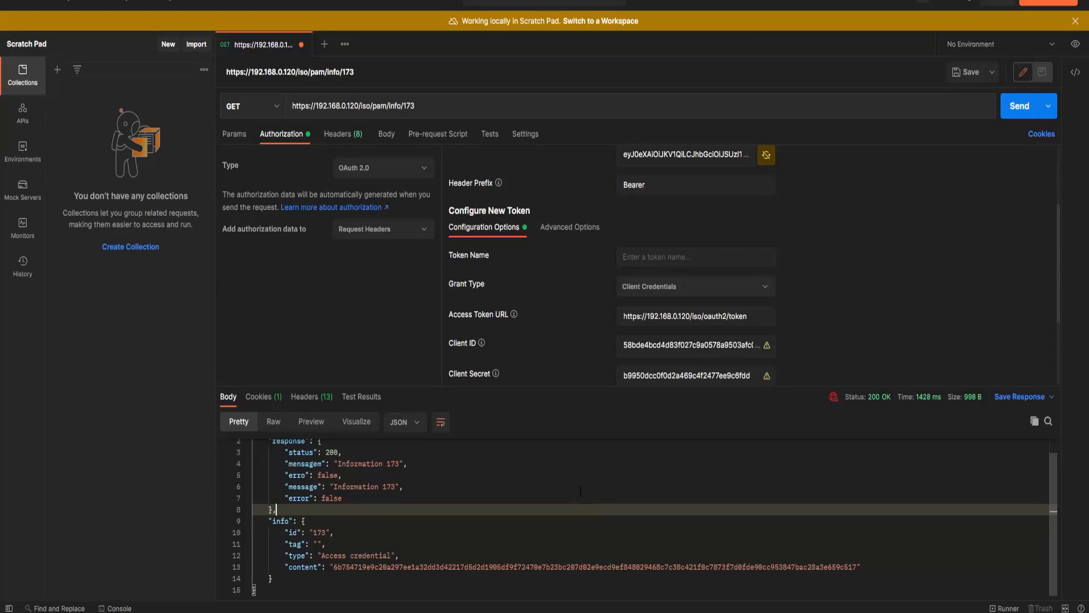
Switch to the MobaXterm terminal and examine the curl token request's parameters and options and the iso/pam/info URL in the second curl command
key("alt+Tab")
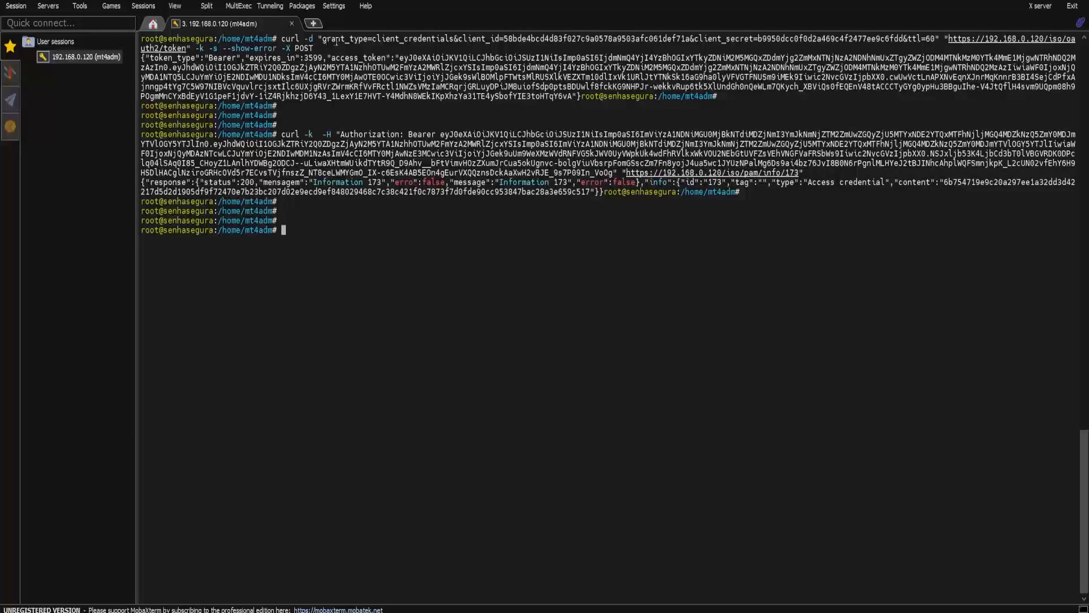
left_click_drag(323, 40, 335, 38)
double_click(395, 38)
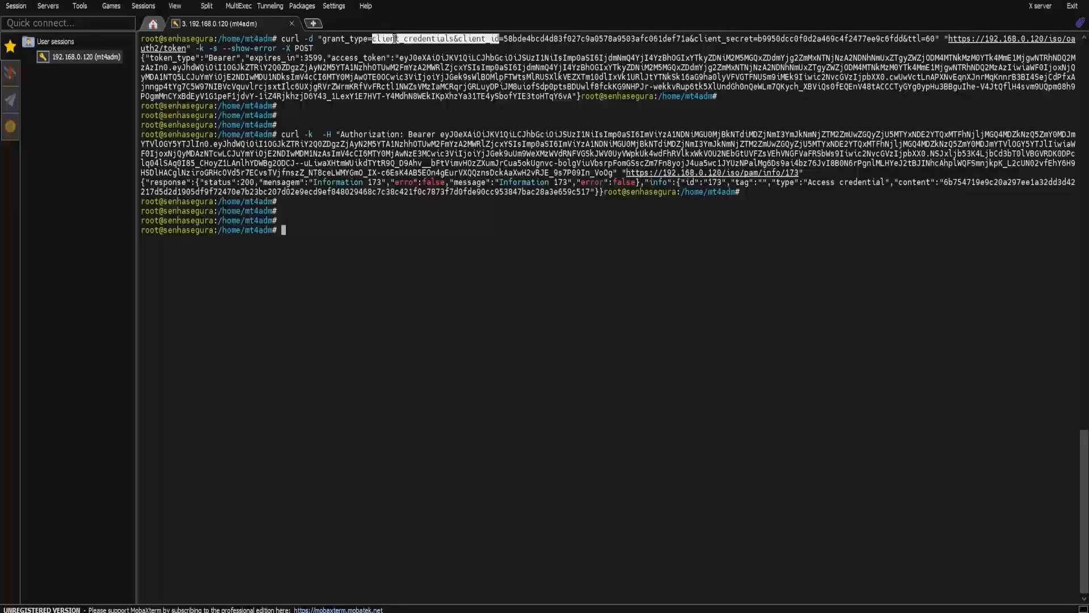
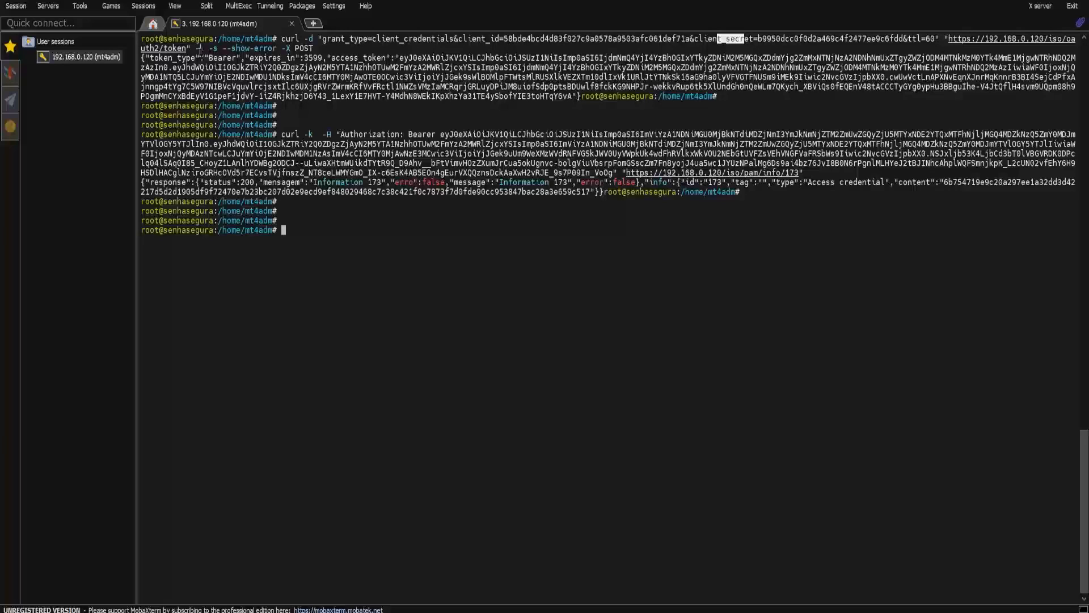
left_click_drag(254, 48, 306, 49)
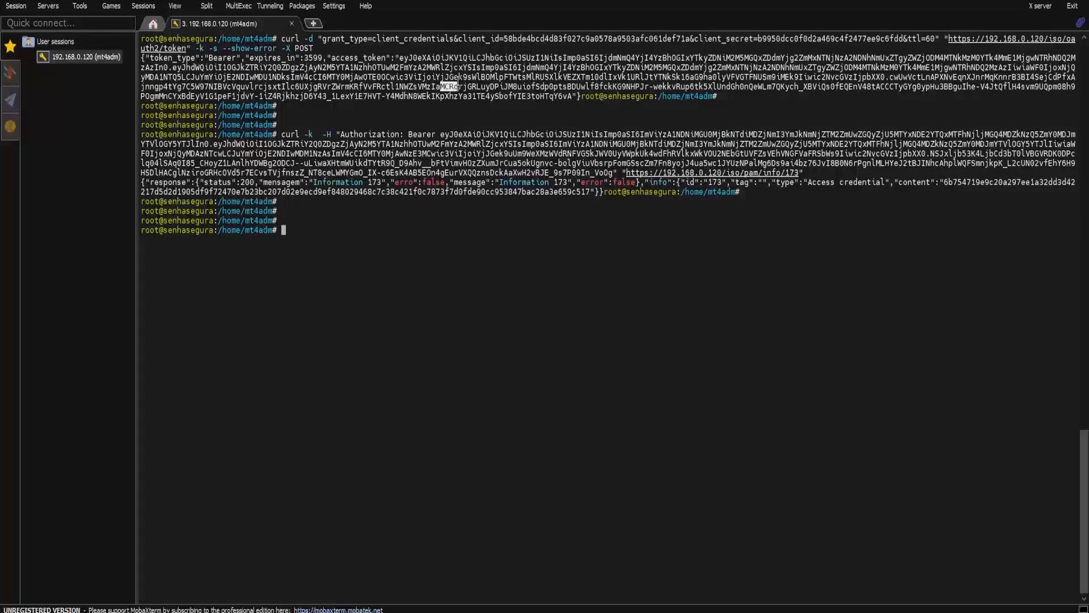
left_click_drag(469, 38, 489, 39)
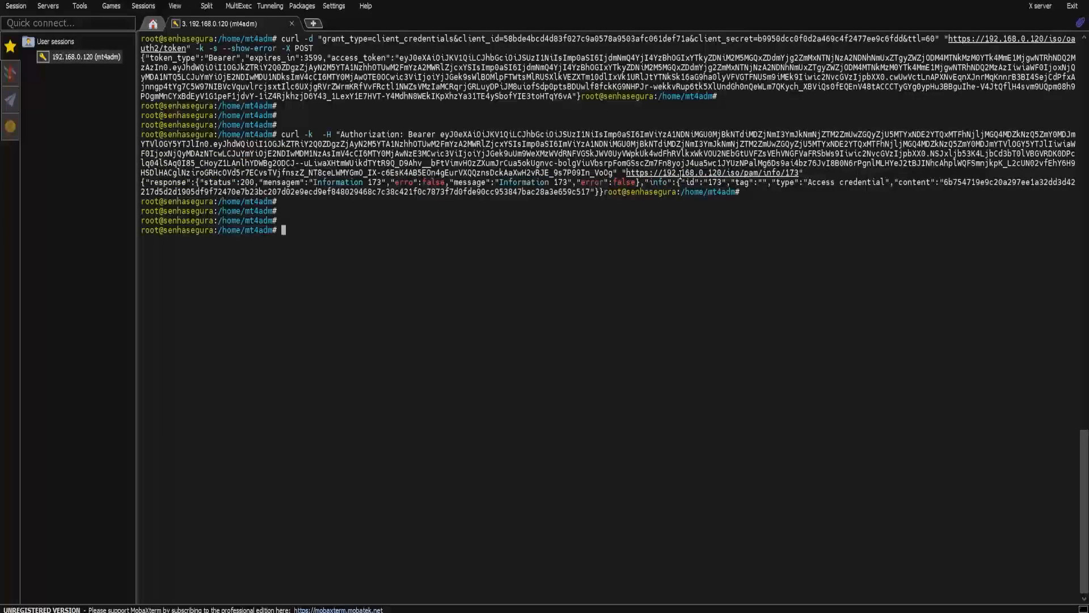
left_click_drag(726, 173, 746, 173)
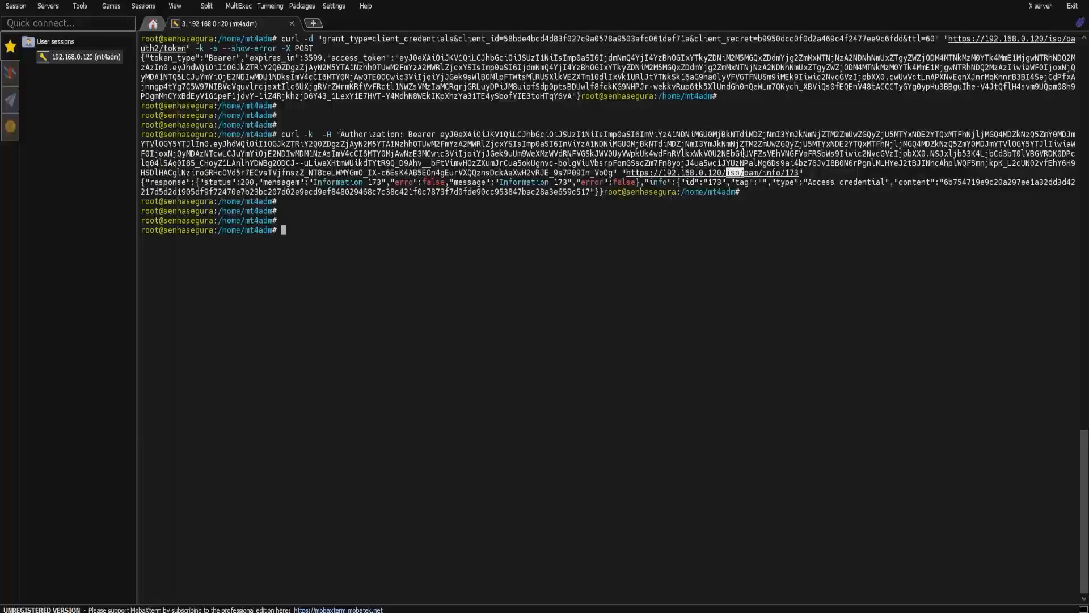